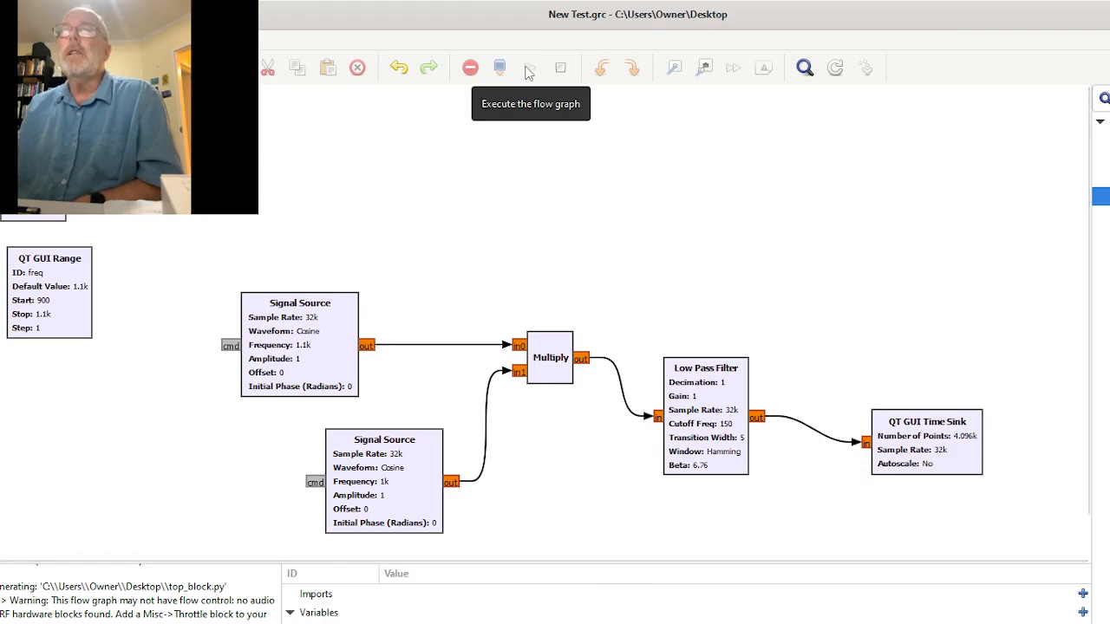
# Execute the flow graph and sweep the frequency slider up and down to examine the filtered mixer output
pyautogui.click(527, 72)
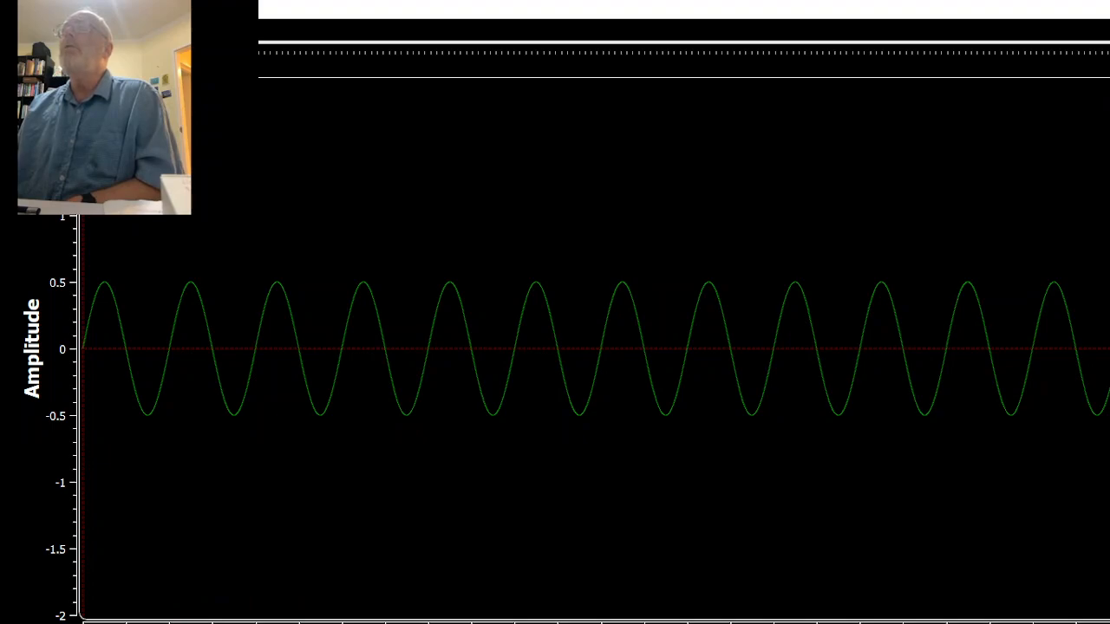
pyautogui.moveTo(1105, 41); pyautogui.dragTo(629, 77)
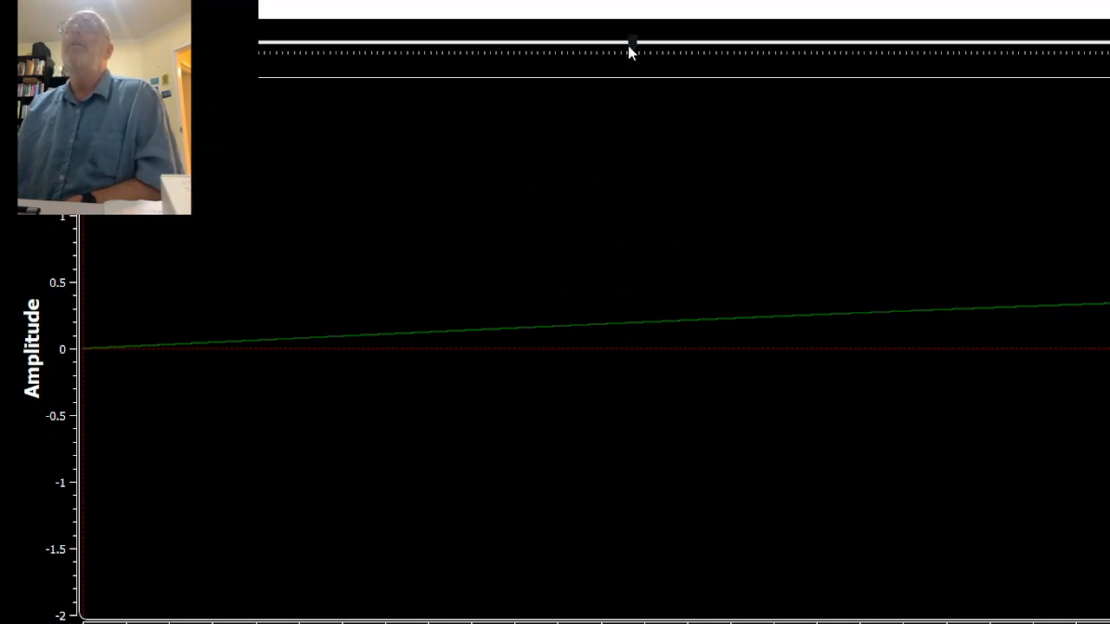
pyautogui.moveTo(631, 41); pyautogui.dragTo(113, 45)
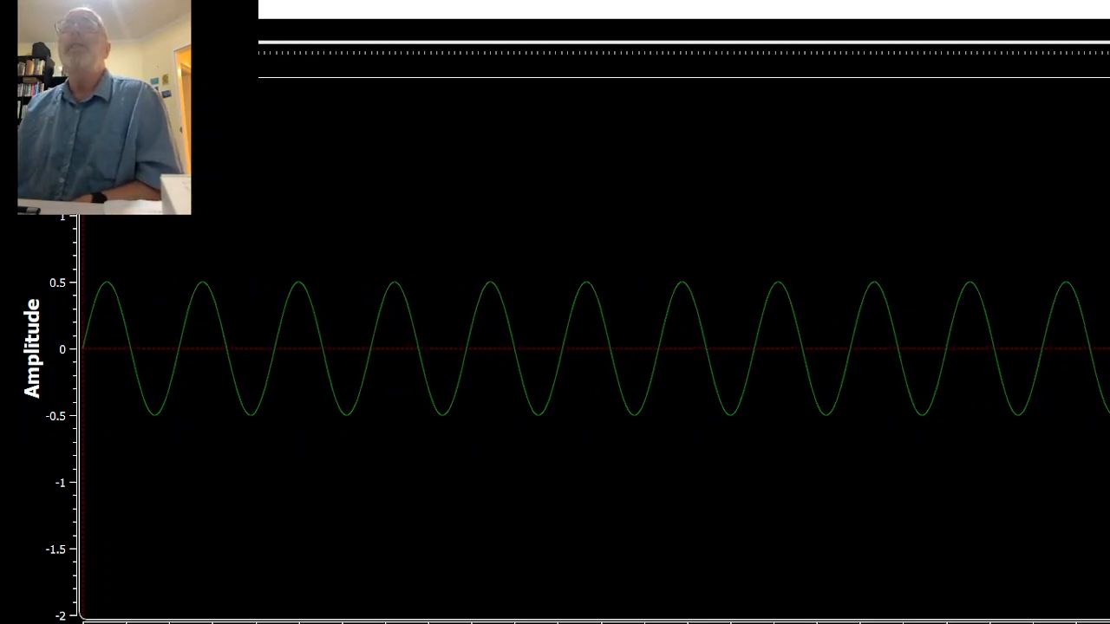
pyautogui.moveTo(113, 46); pyautogui.dragTo(933, 68)
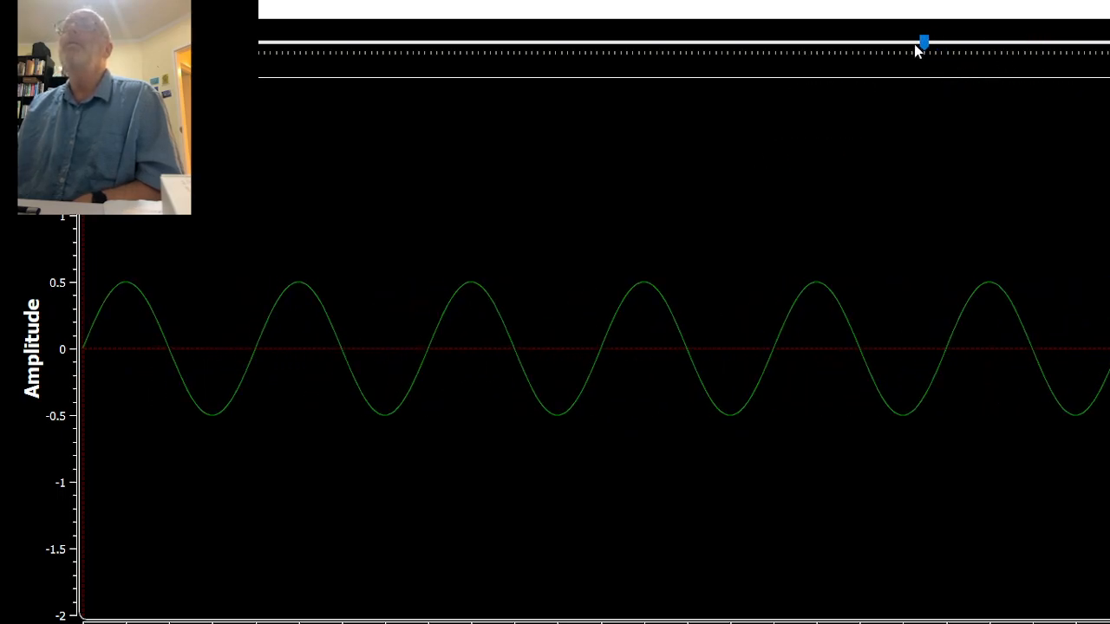
pyautogui.moveTo(925, 46); pyautogui.dragTo(331, 32)
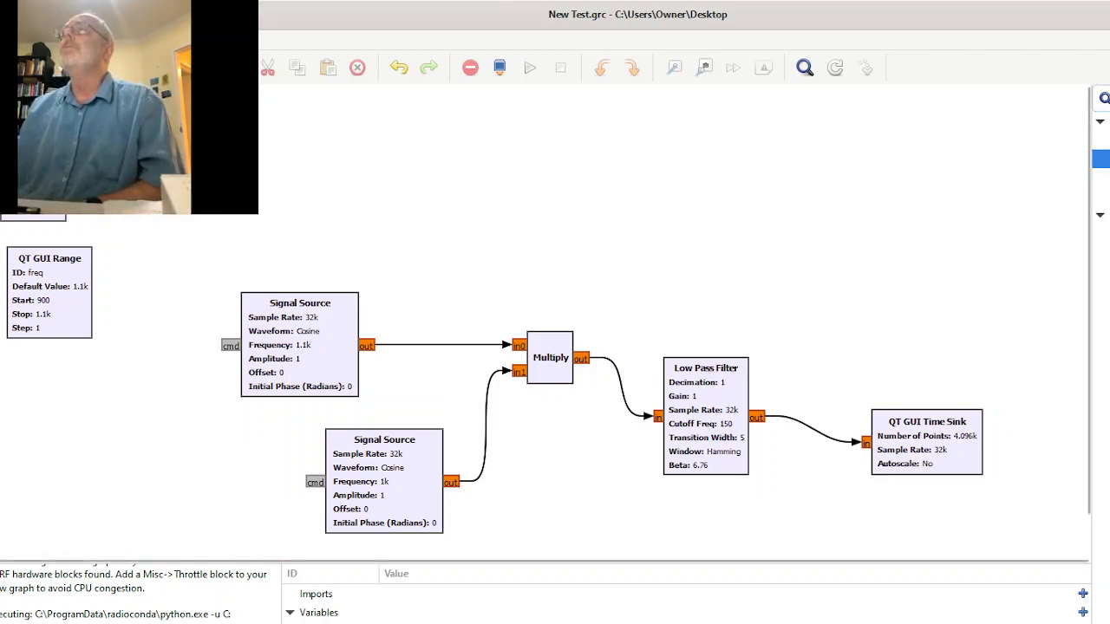
# Add a third Signal Source block and place it above the two existing sources
pyautogui.doubleClick(1099, 158)
pyautogui.moveTo(493, 435); pyautogui.dragTo(399, 176)
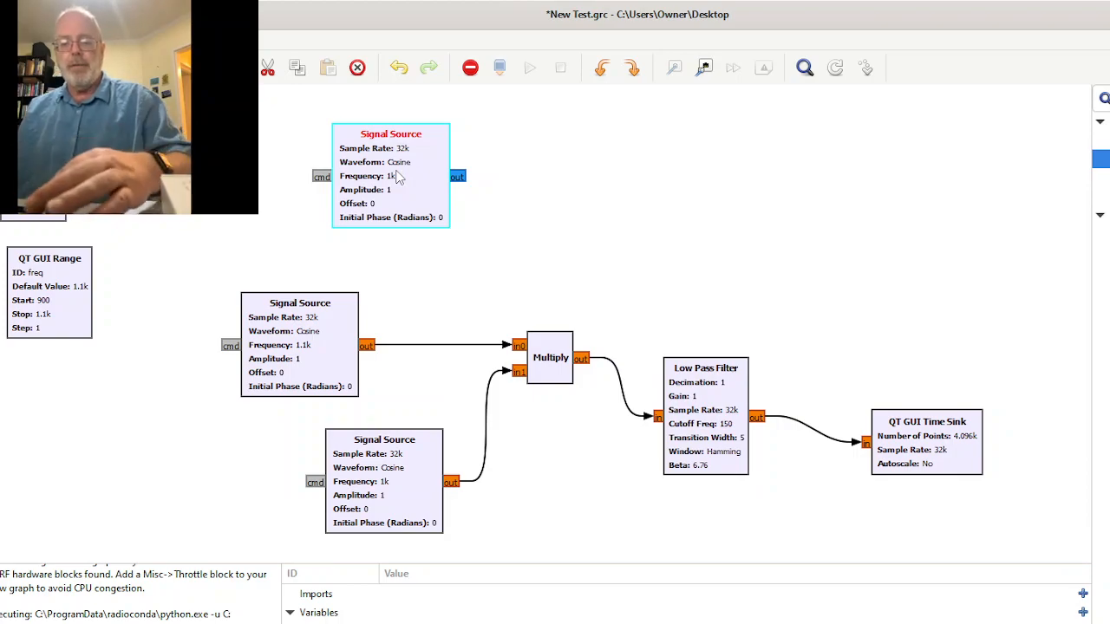
# Open talk.pptx from the desktop in PowerPoint and view the receiver block diagram and the sine and cosine slide
pyautogui.press('super')
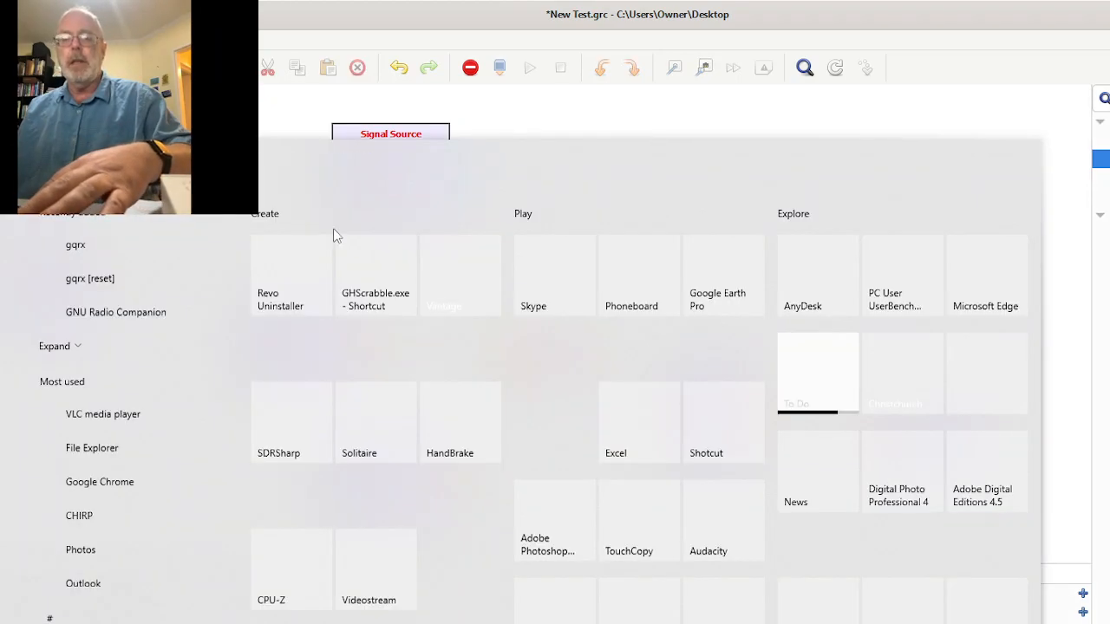
pyautogui.press('super')
pyautogui.press('super+d')
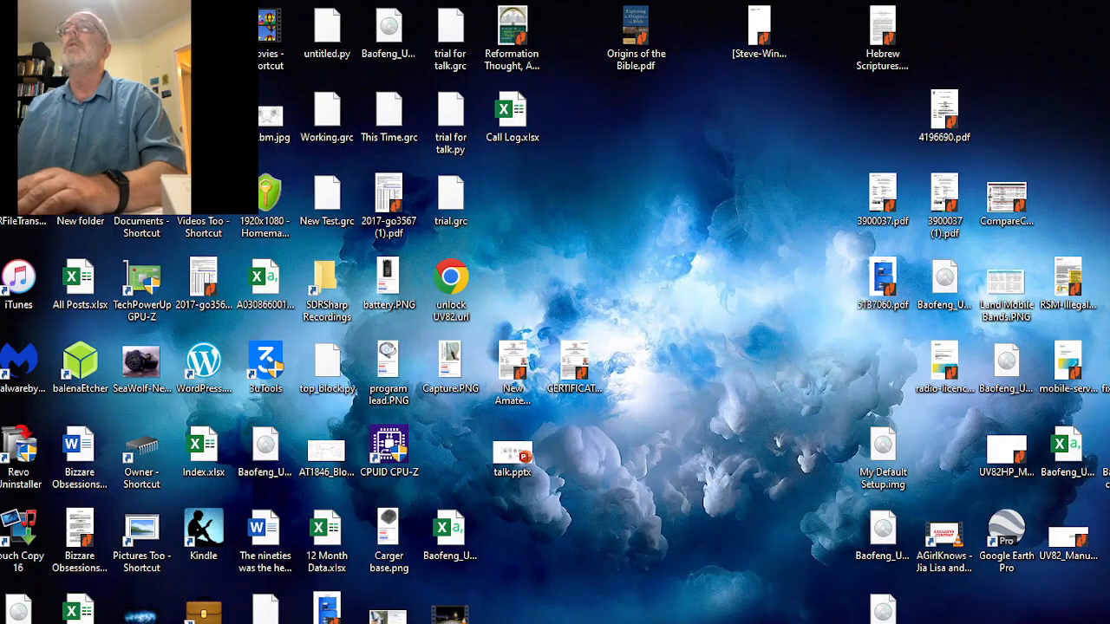
pyautogui.doubleClick(505, 457)
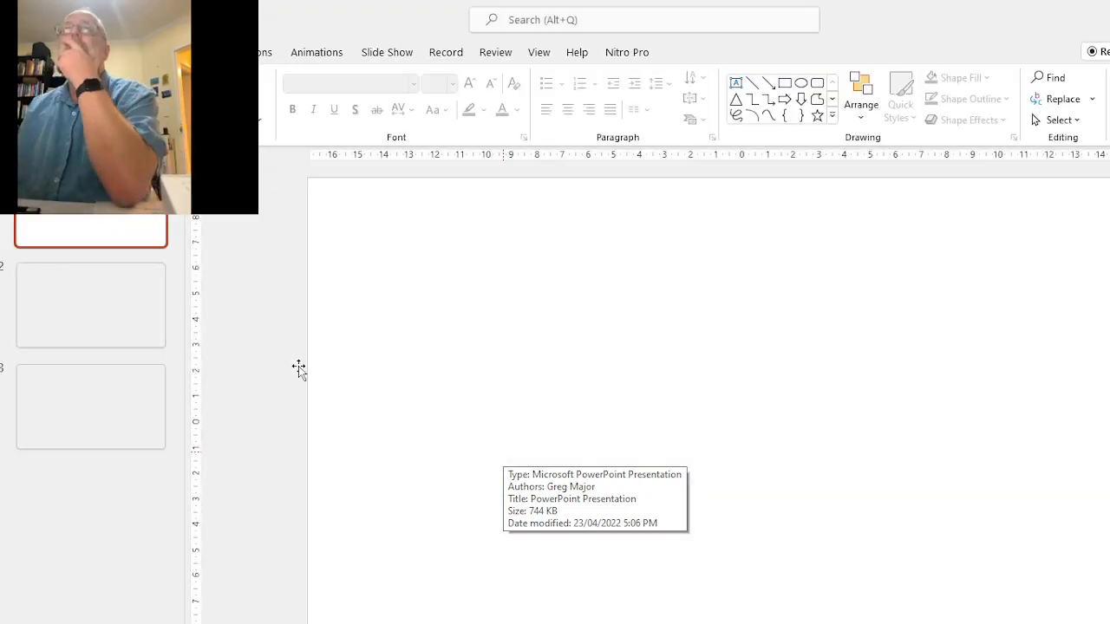
pyautogui.click(99, 328)
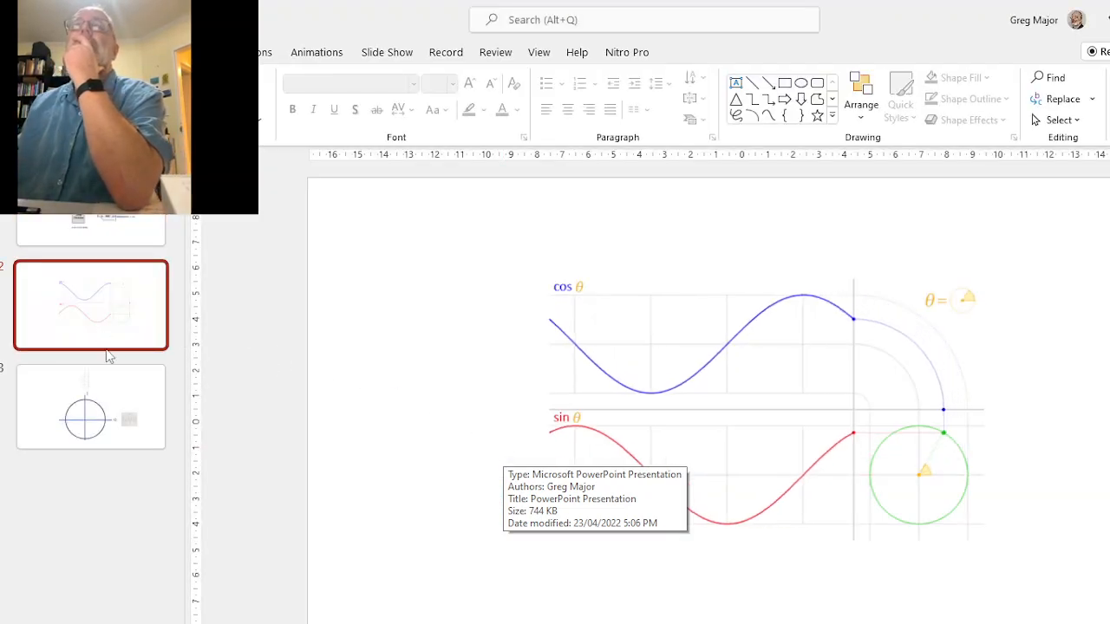
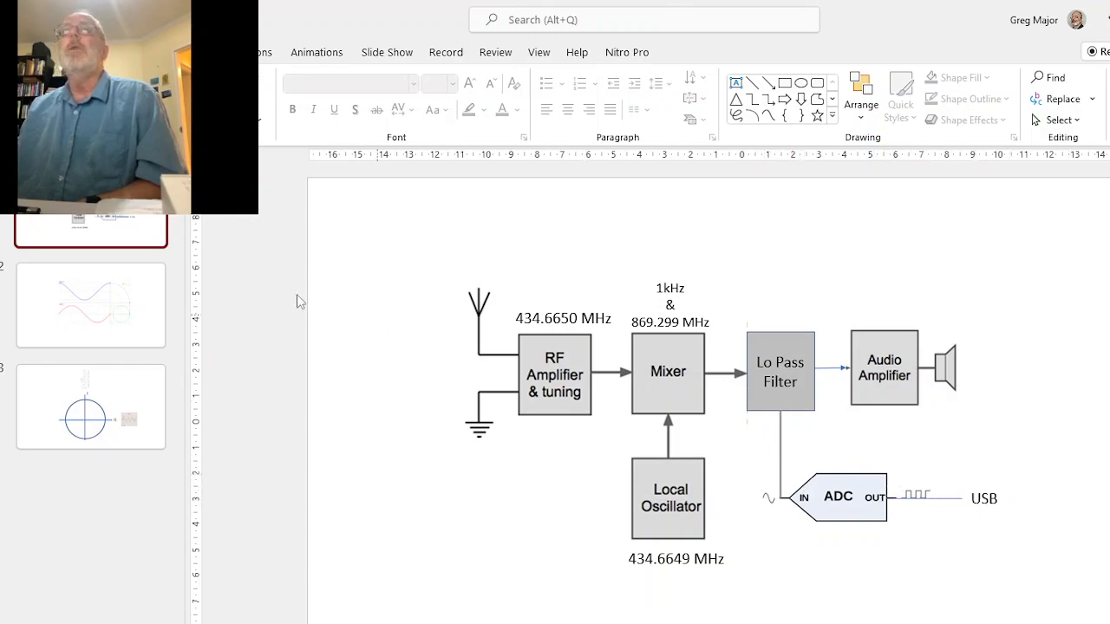
pyautogui.click(78, 295)
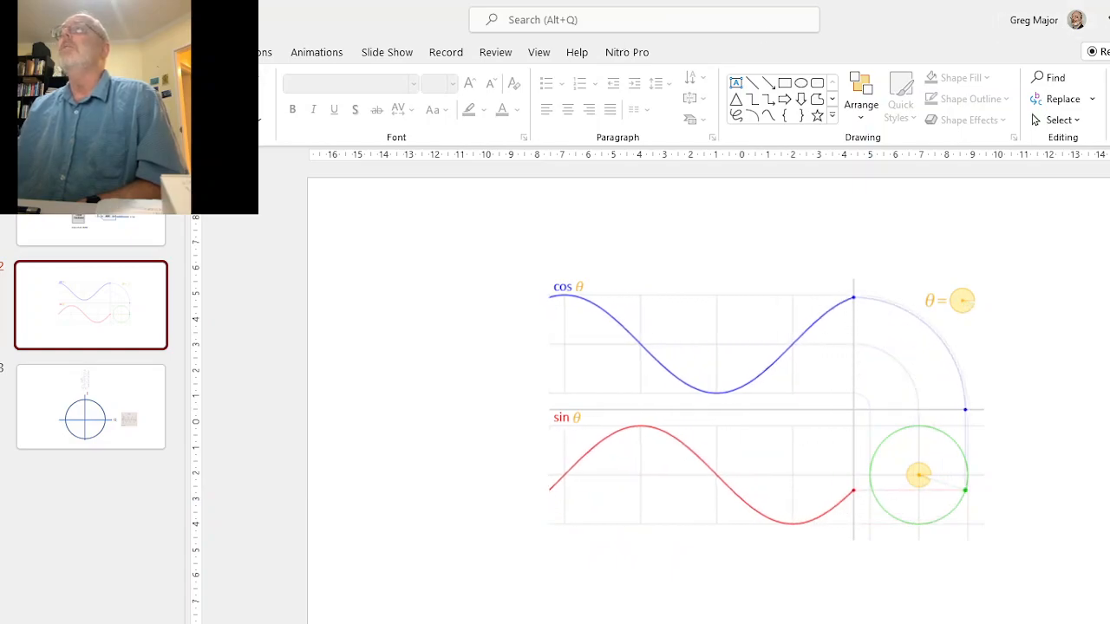
# Switch back to GNU Radio Companion and set the new Signal Source's output type to float
pyautogui.press('super+d')
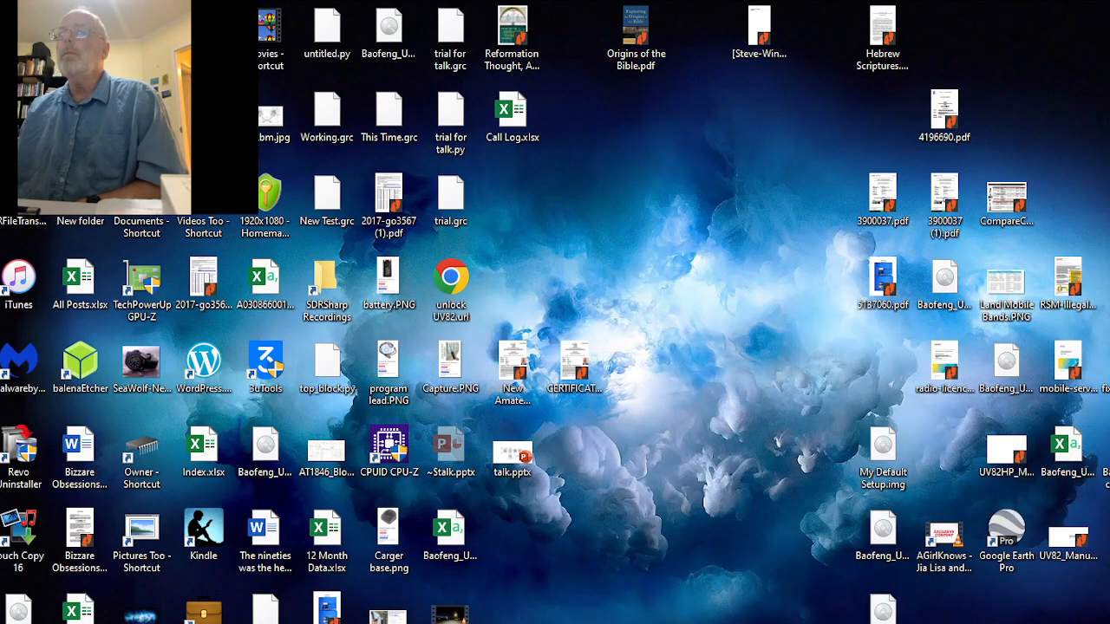
pyautogui.click(806, 612)
pyautogui.click(374, 185)
pyautogui.moveTo(373, 186); pyautogui.dragTo(373, 183)
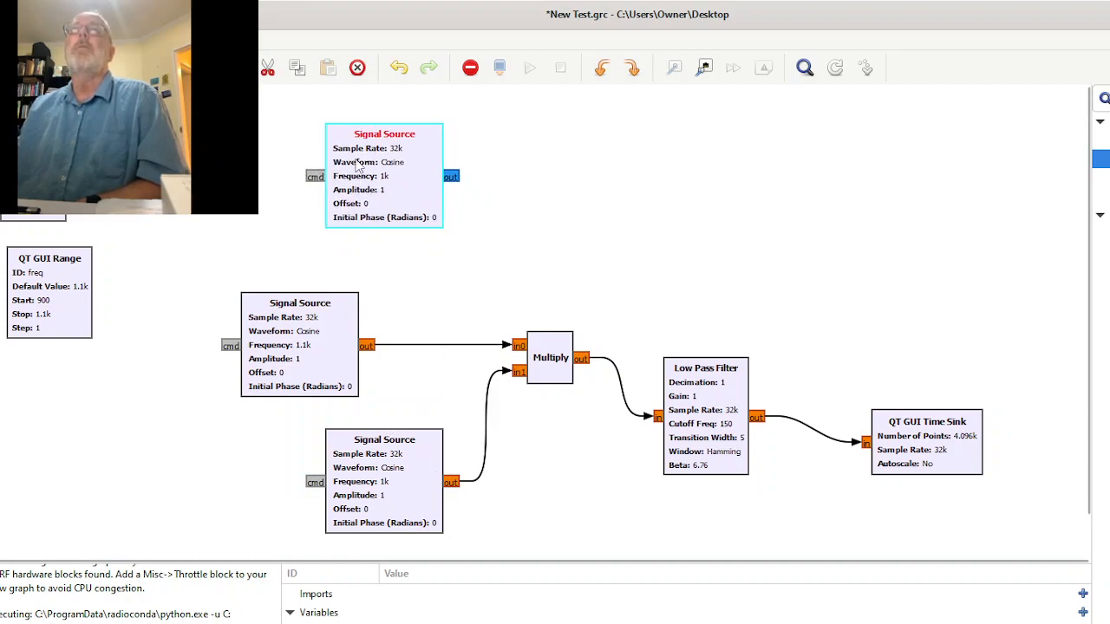
pyautogui.doubleClick(349, 164)
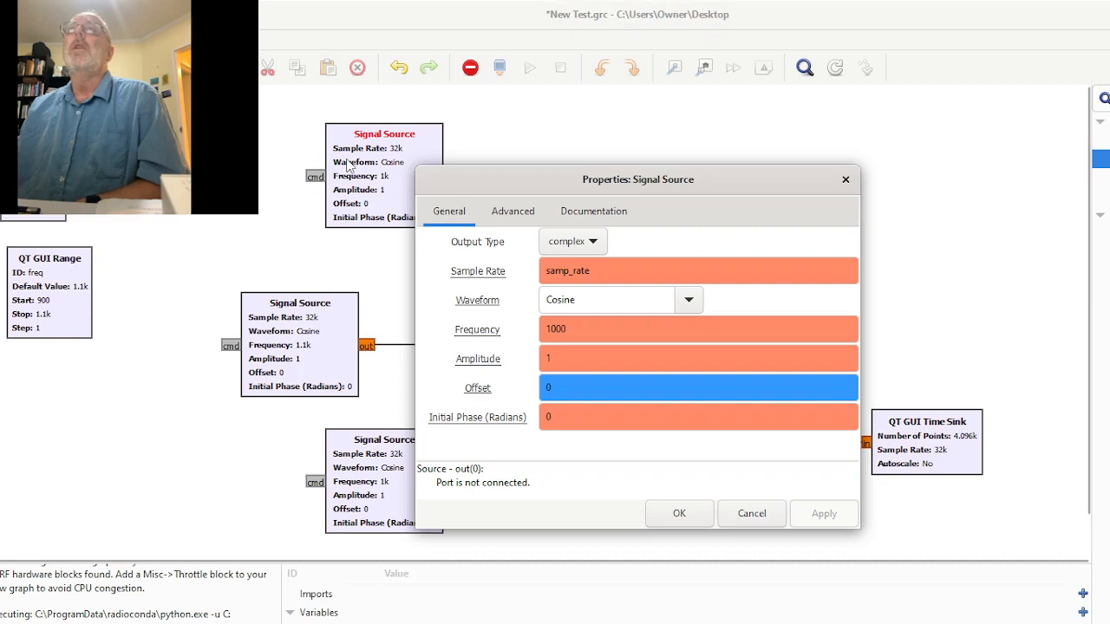
pyautogui.click(592, 246)
pyautogui.click(555, 268)
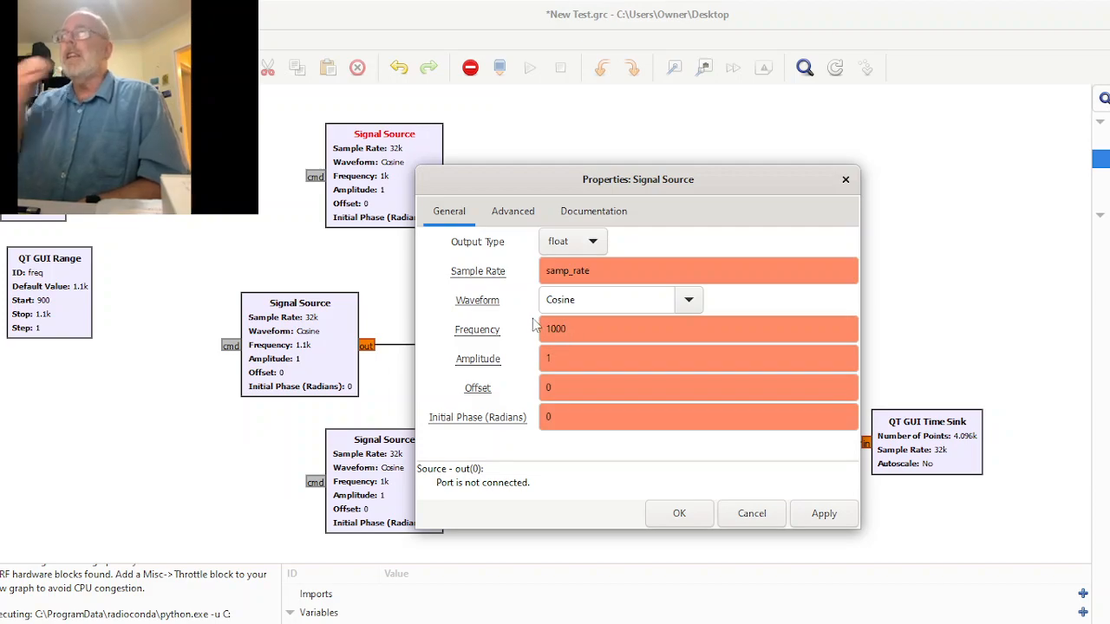
# Set the new Signal Source's waveform to Sine and apply its properties
pyautogui.click(688, 300)
pyautogui.click(597, 355)
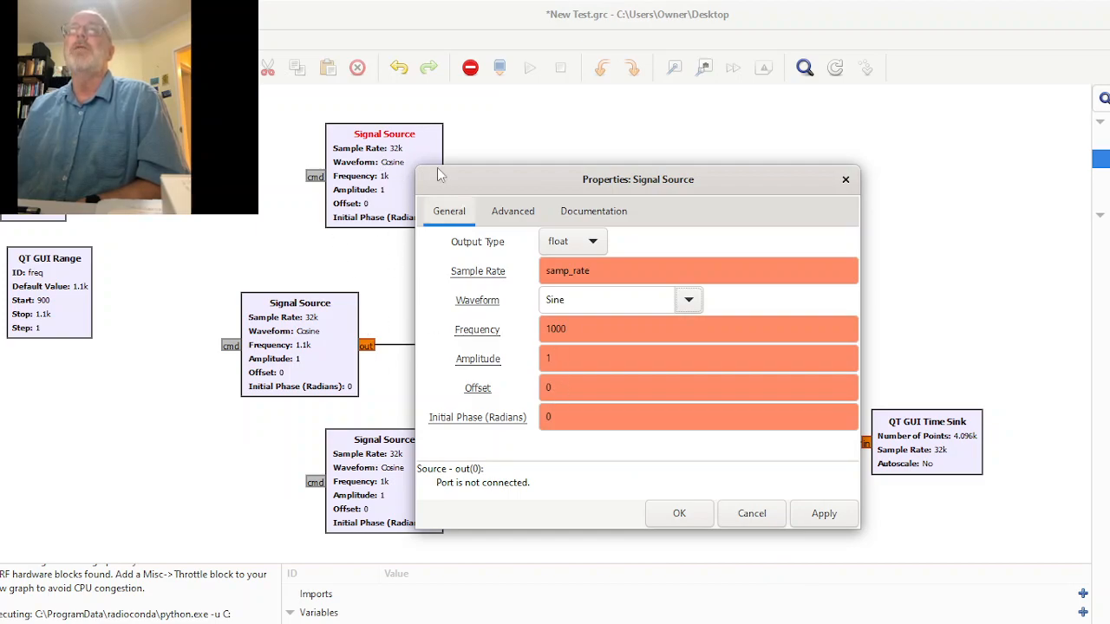
pyautogui.click(512, 214)
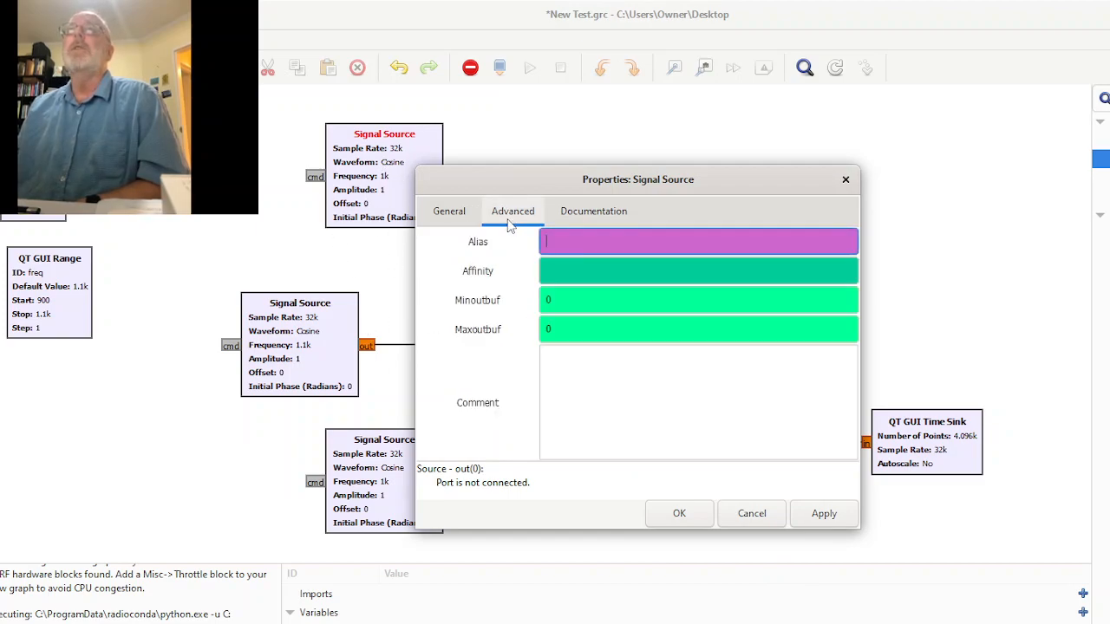
pyautogui.click(593, 213)
pyautogui.click(448, 214)
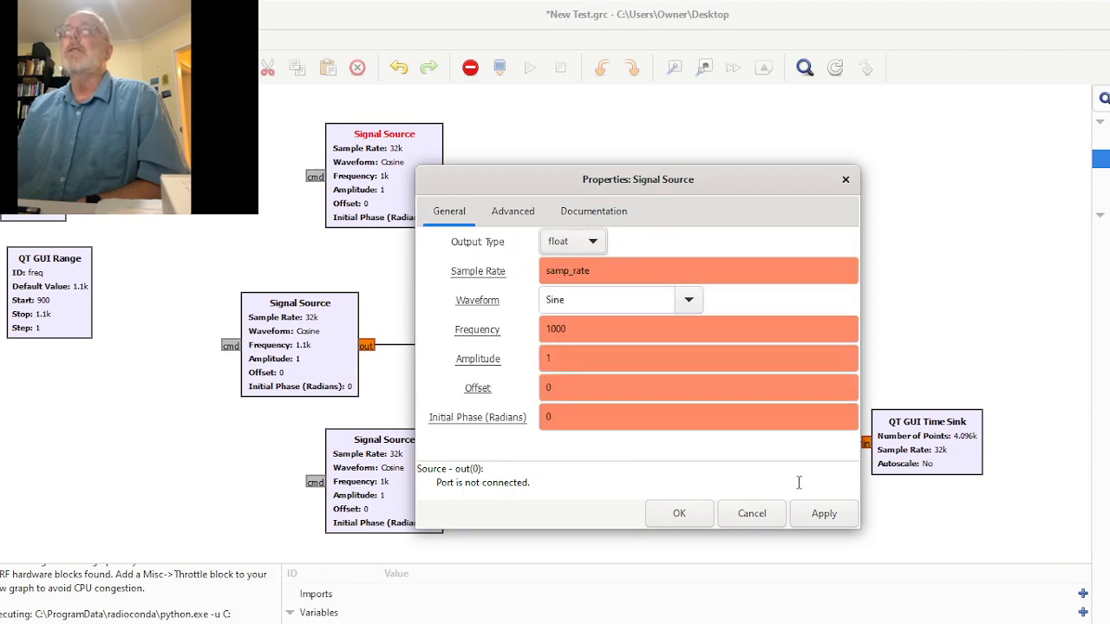
pyautogui.click(824, 514)
pyautogui.click(679, 514)
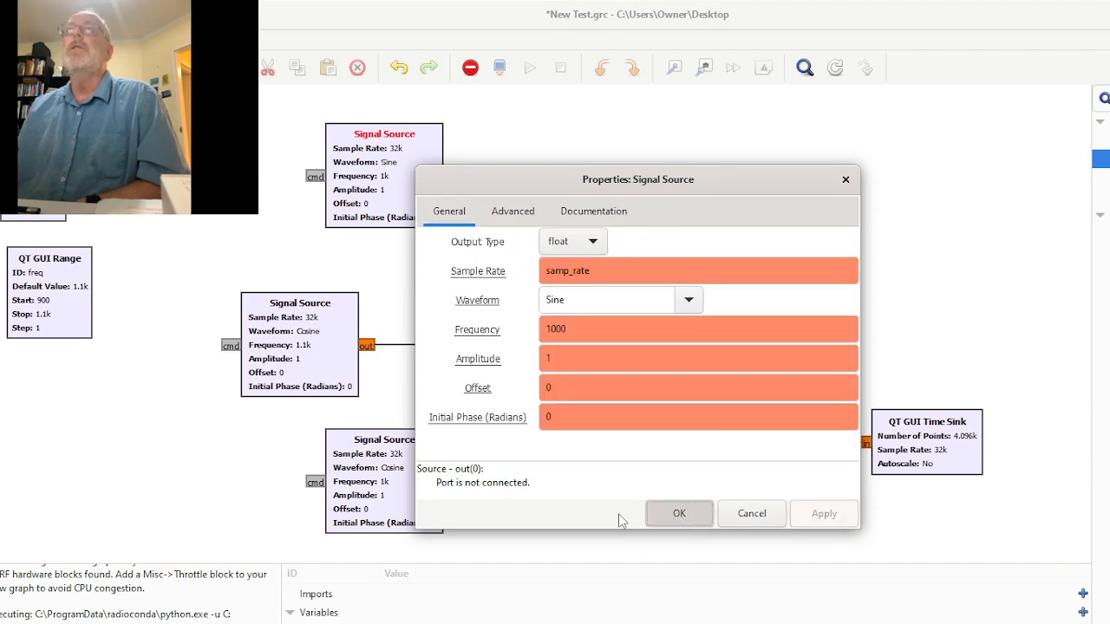
pyautogui.moveTo(386, 192)
pyautogui.mouseDown()
pyautogui.moveTo(392, 213)
pyautogui.moveTo(397, 197)
pyautogui.mouseUp()
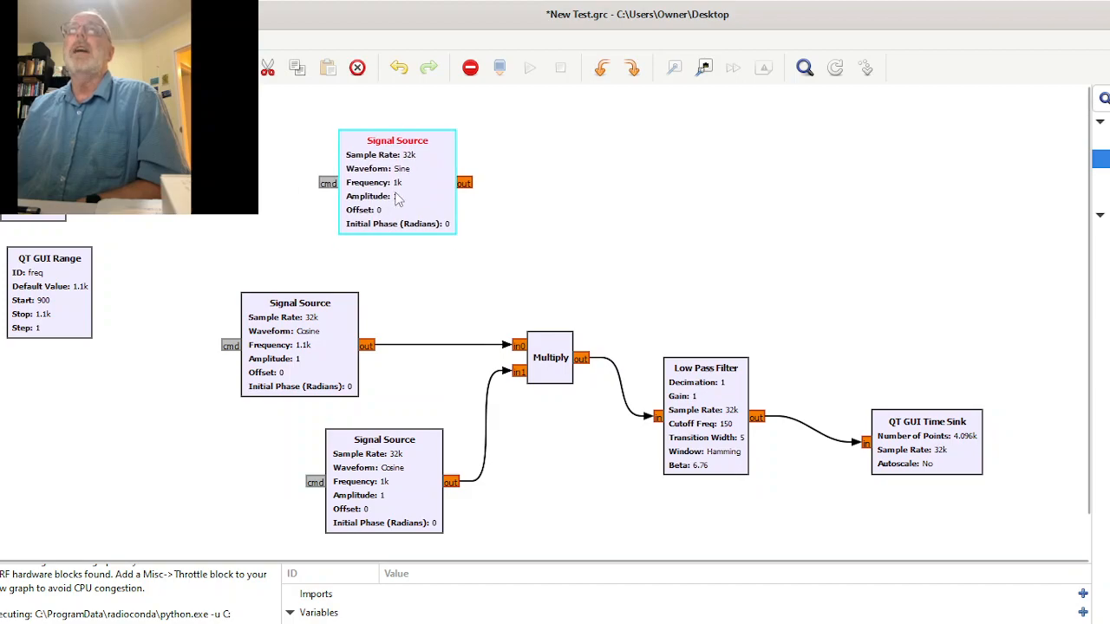
pyautogui.click(559, 206)
# Find the Multiply block in the block library and place a second one beside the Sine source
pyautogui.moveTo(1109, 99); pyautogui.dragTo(1001, 92)
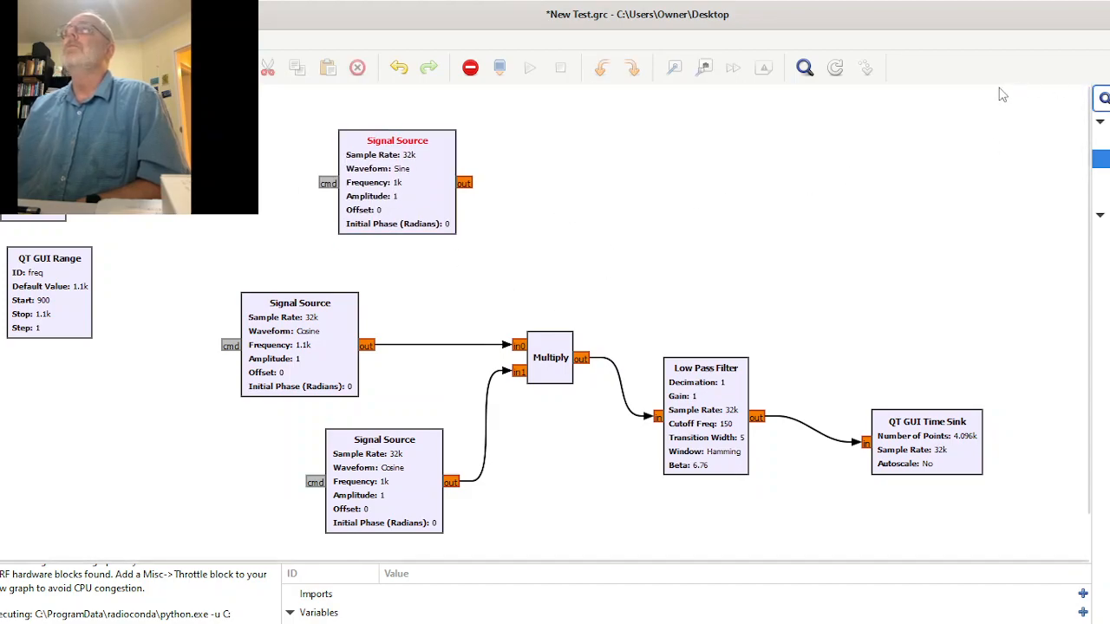
pyautogui.write('m')
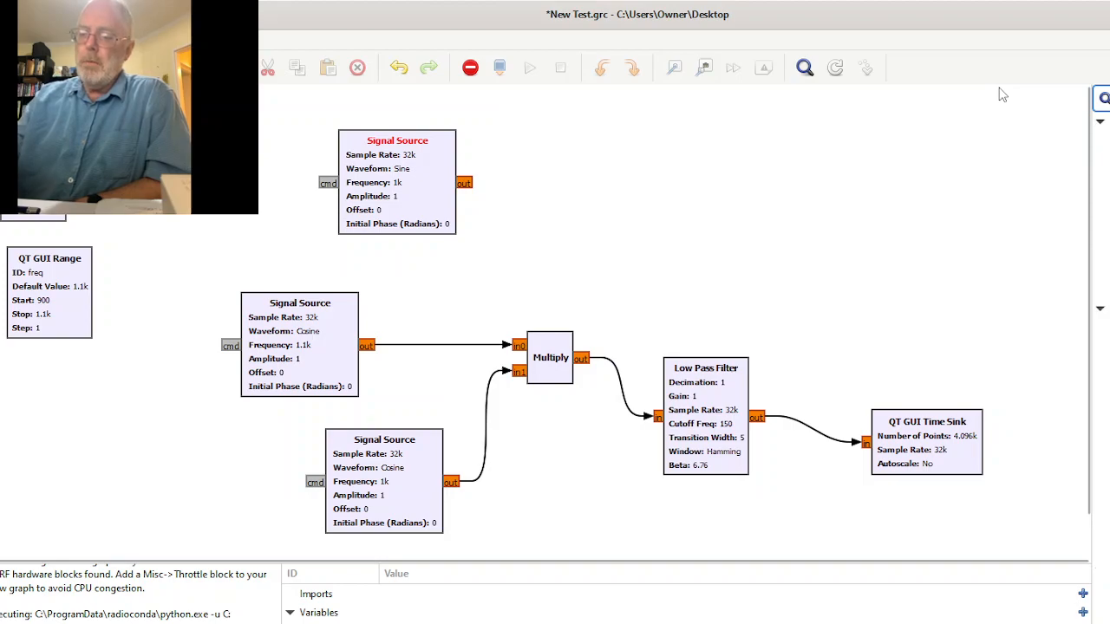
pyautogui.moveTo(1102, 253); pyautogui.dragTo(594, 205)
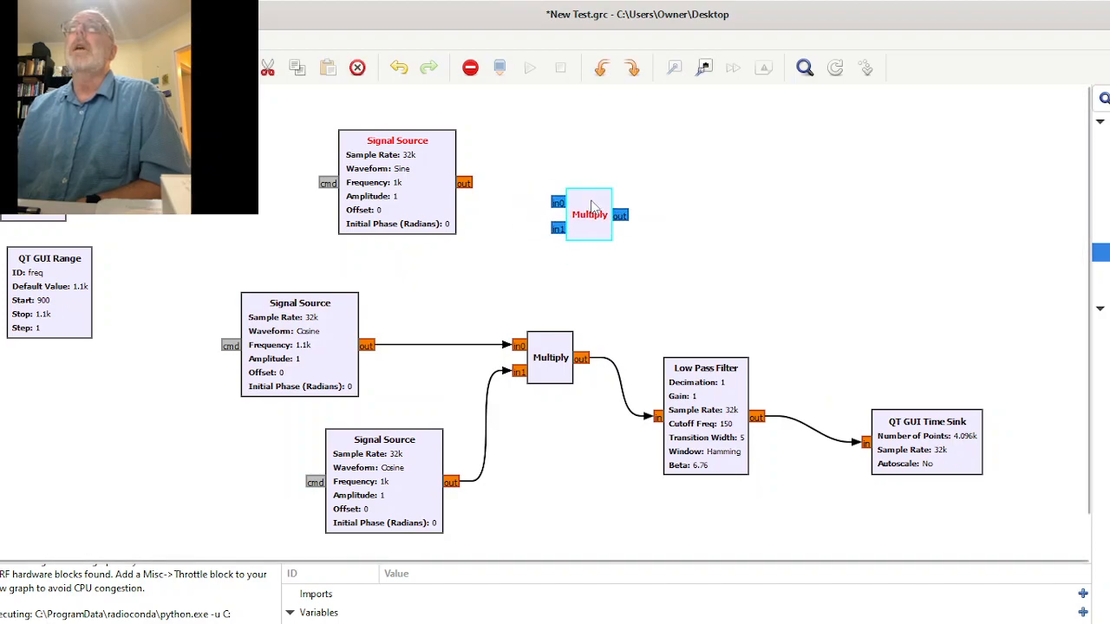
# Set the new Multiply block's IO type to float and move the block just above the existing Multiply
pyautogui.doubleClick(592, 207)
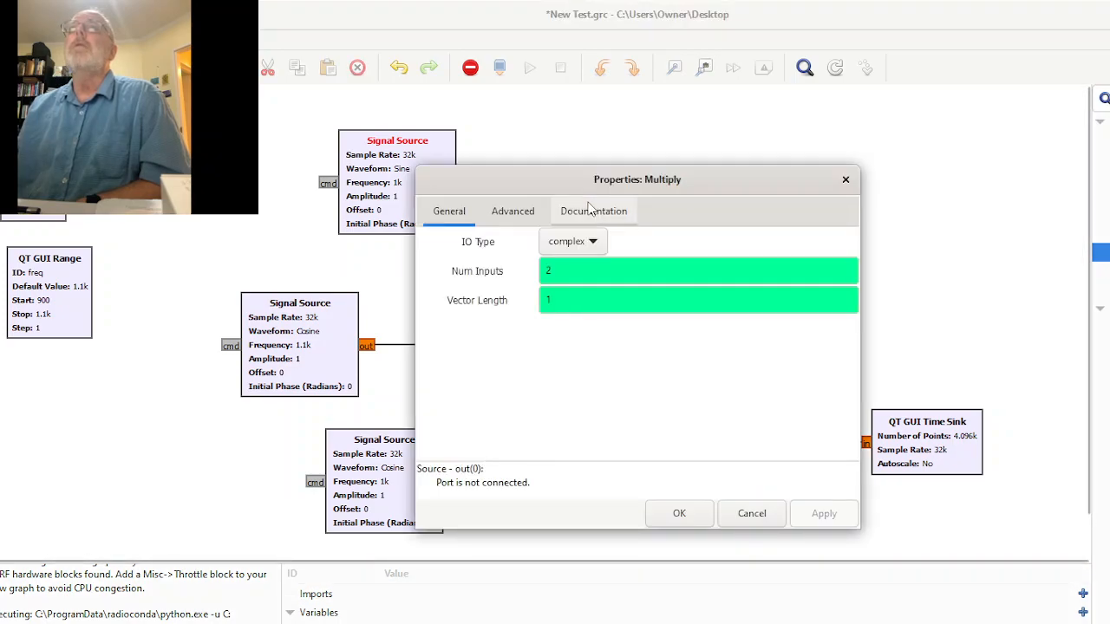
pyautogui.click(596, 244)
pyautogui.click(558, 265)
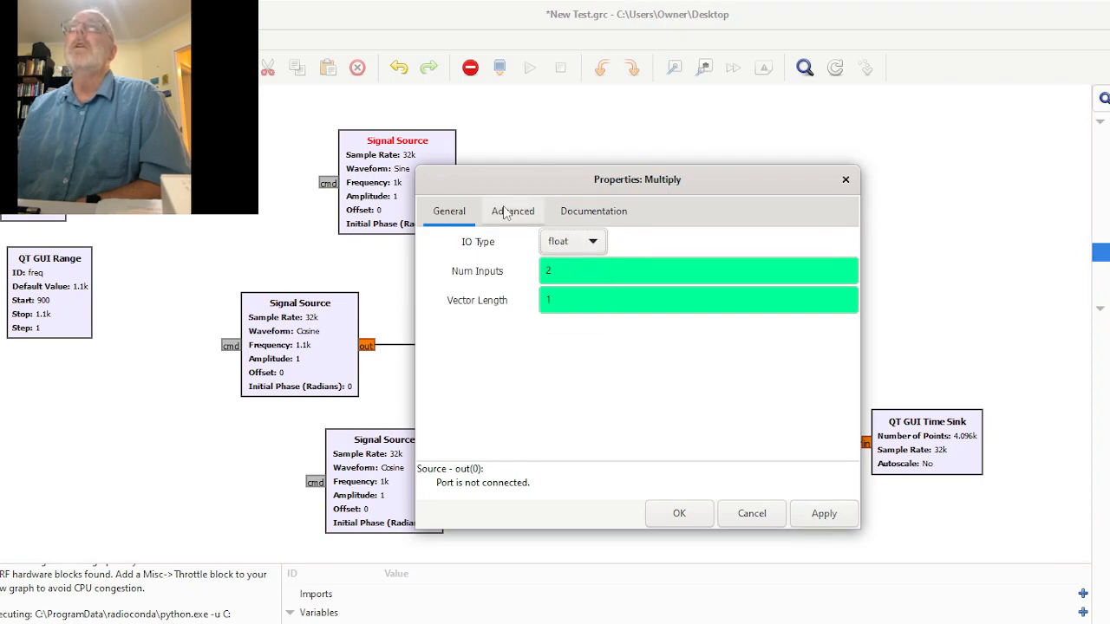
pyautogui.click(506, 213)
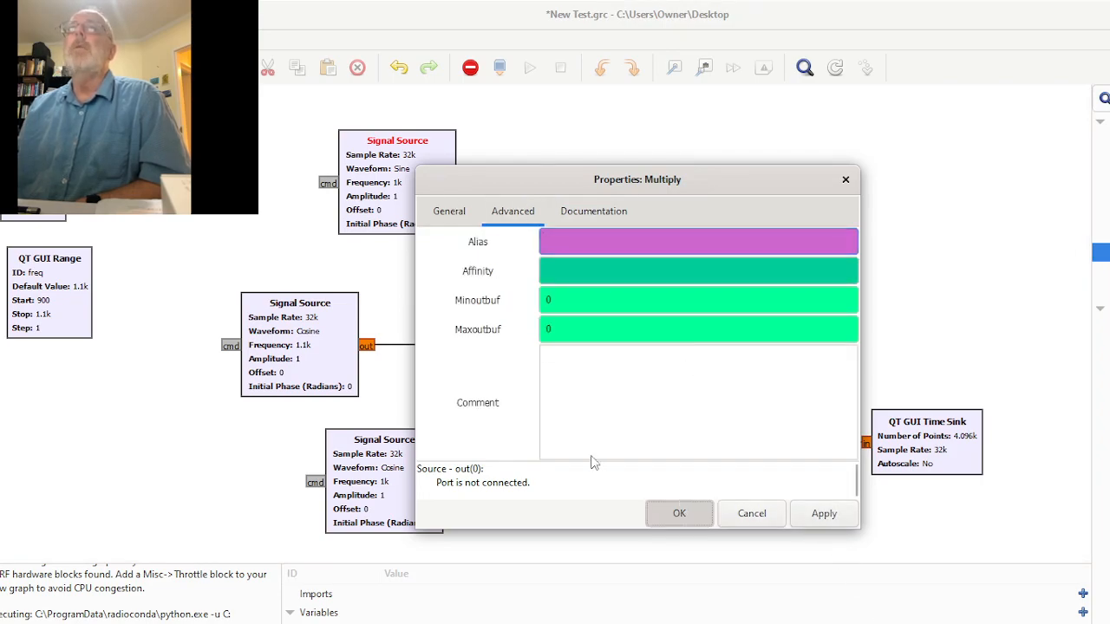
pyautogui.click(678, 514)
pyautogui.moveTo(586, 230); pyautogui.dragTo(541, 281)
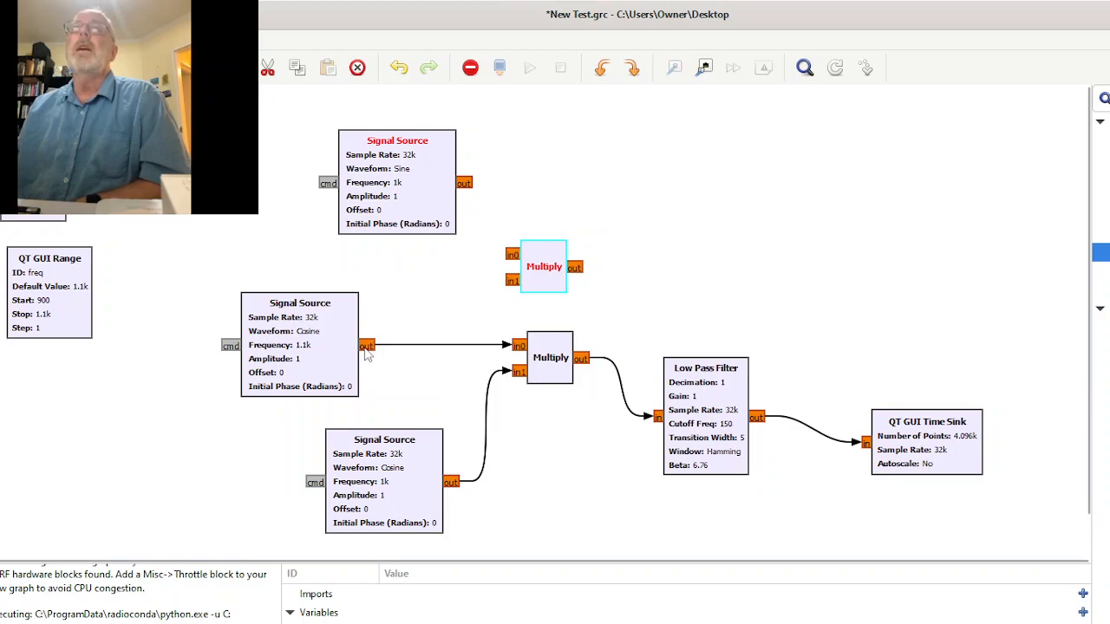
# Connect the 1.1k Signal Source to the new Multiply's in1 and the Sine source to its in0
pyautogui.click(378, 302)
pyautogui.moveTo(367, 346); pyautogui.dragTo(510, 289)
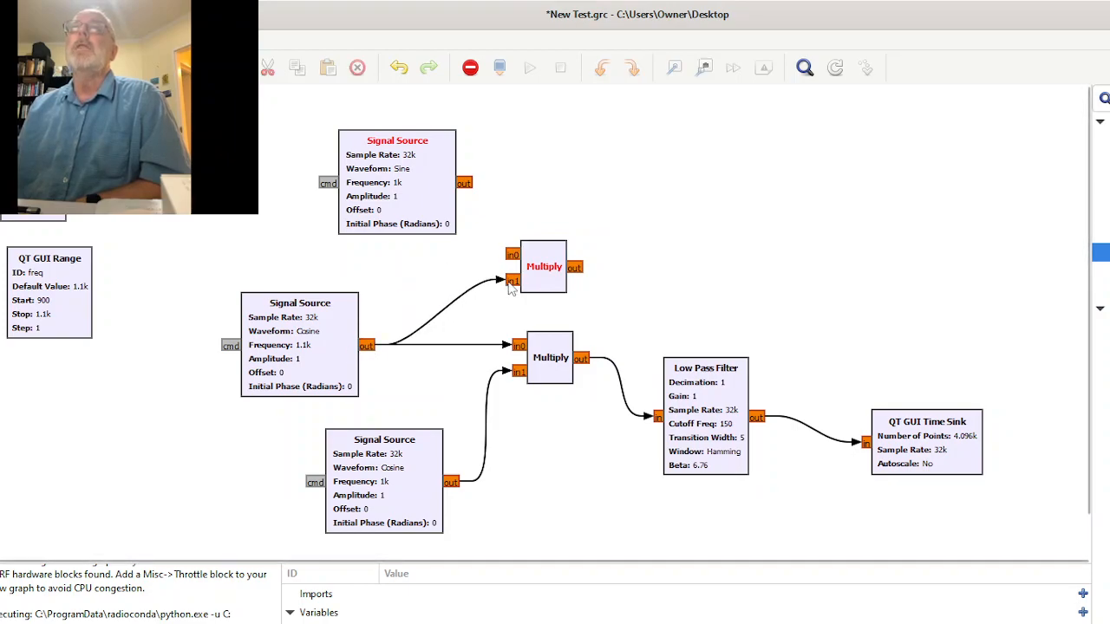
pyautogui.click(386, 185)
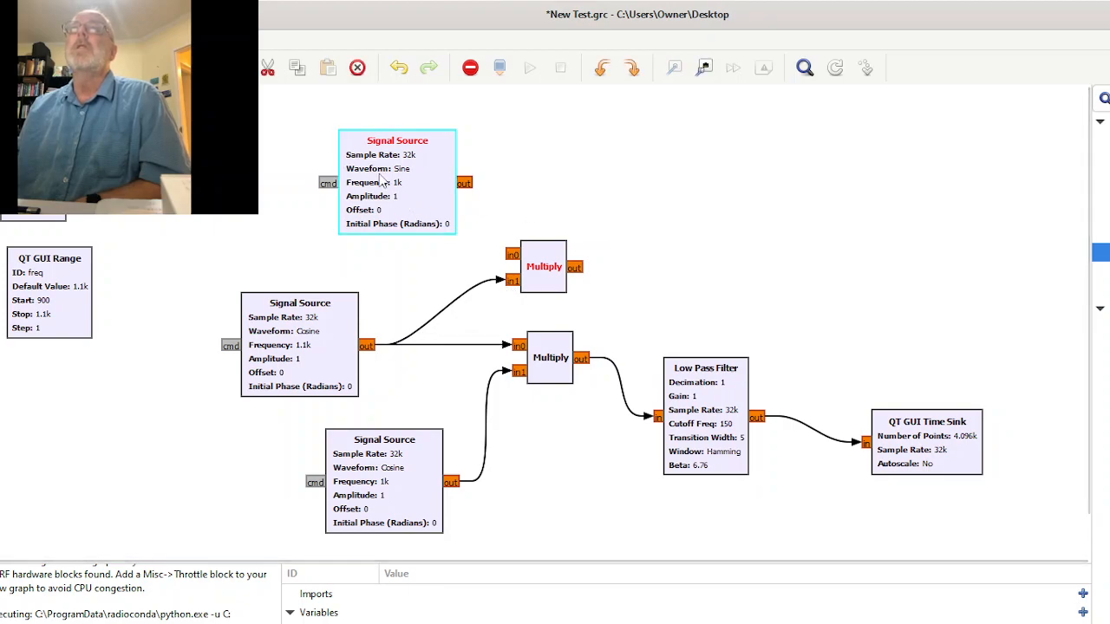
pyautogui.moveTo(385, 184); pyautogui.dragTo(380, 179)
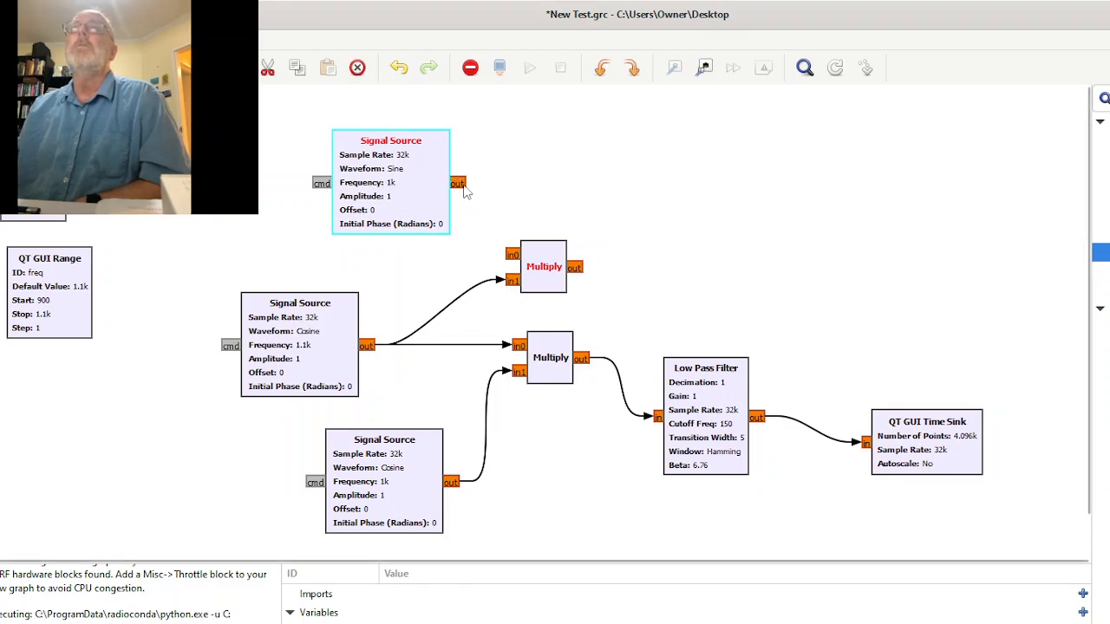
pyautogui.moveTo(457, 184); pyautogui.dragTo(510, 253)
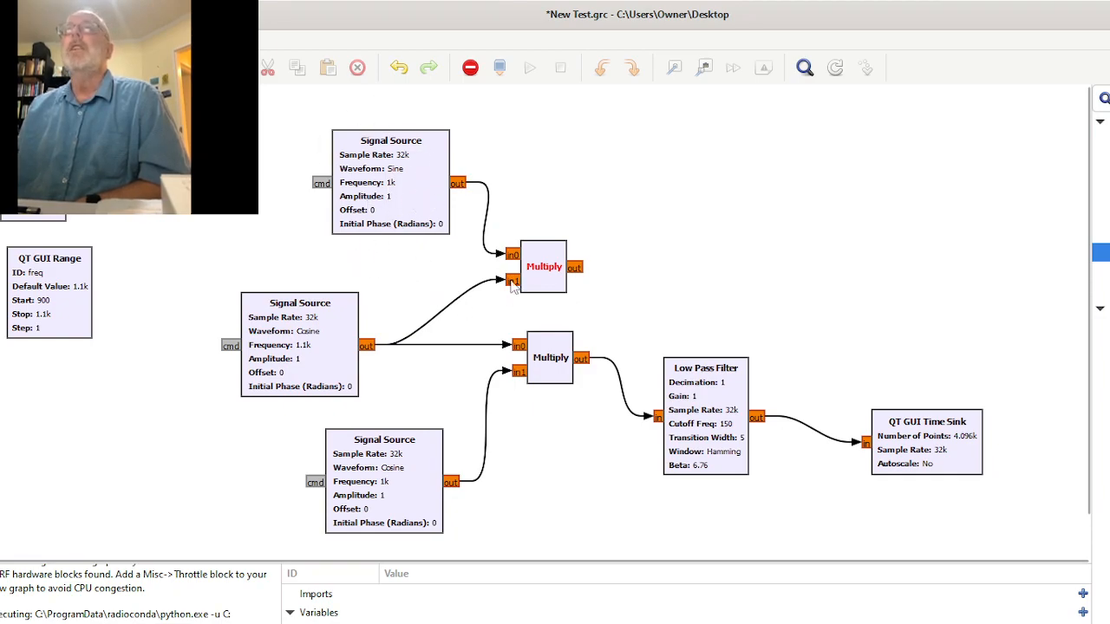
pyautogui.moveTo(555, 256); pyautogui.dragTo(562, 256)
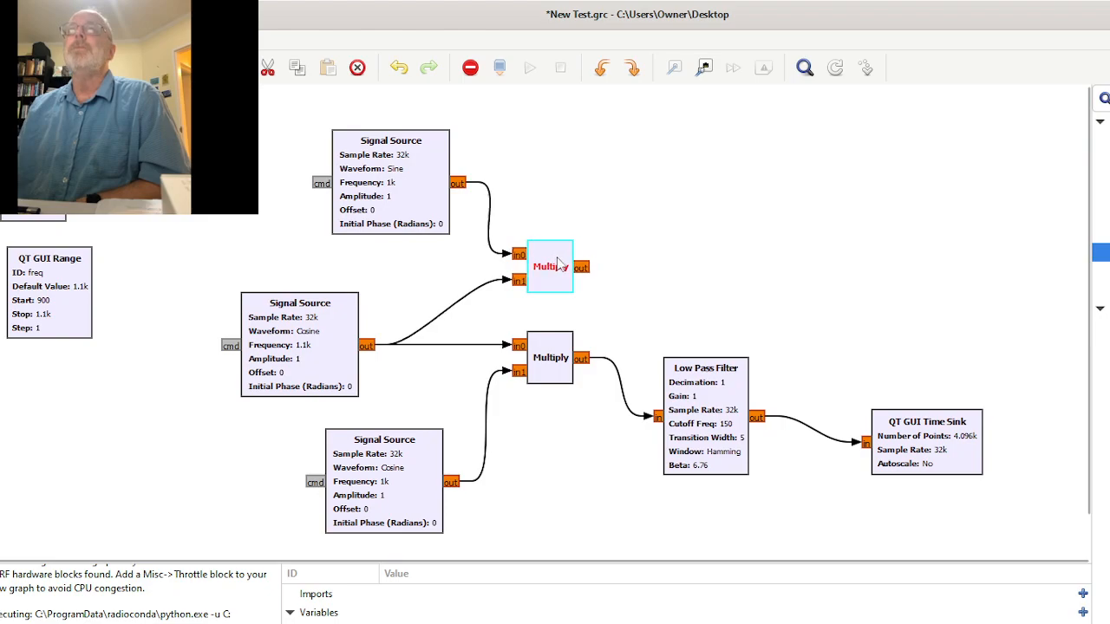
# Add a second Low Pass Filter block above the existing one
pyautogui.click(716, 304)
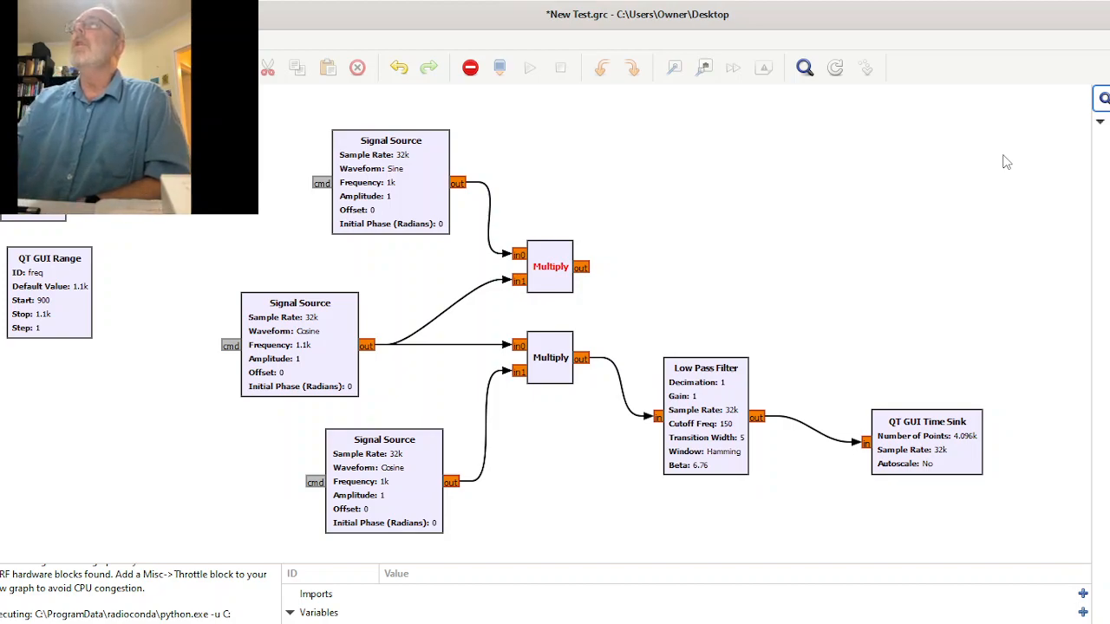
pyautogui.moveTo(1099, 177); pyautogui.dragTo(696, 224)
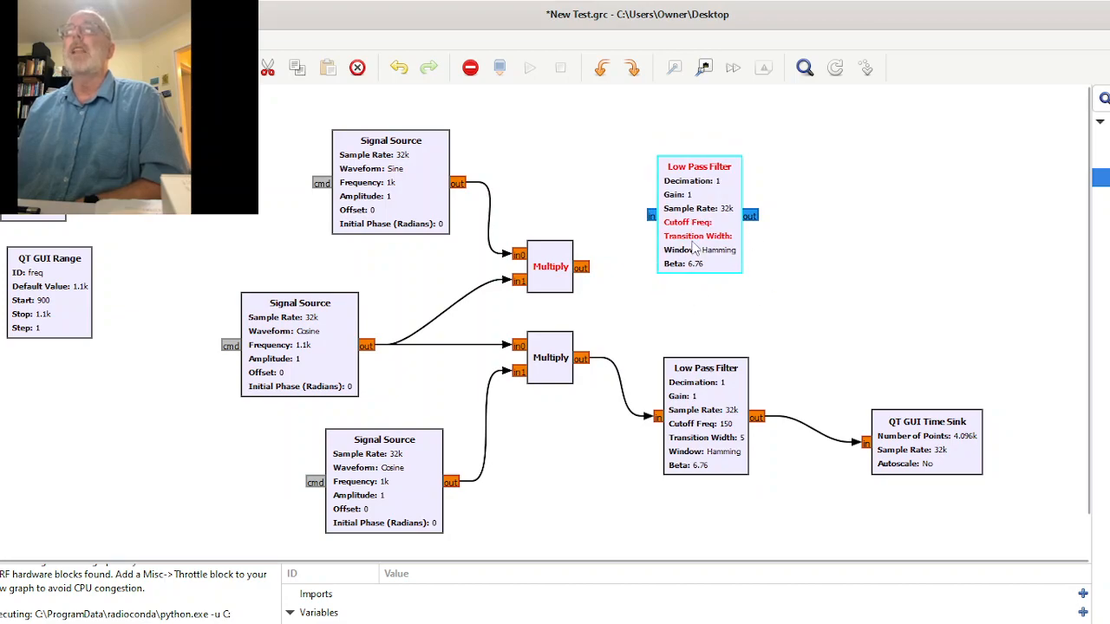
# Configure the new Low Pass Filter as Float->Float (Decimating) with a cutoff frequency of 150 and a transition width of 5
pyautogui.doubleClick(691, 223)
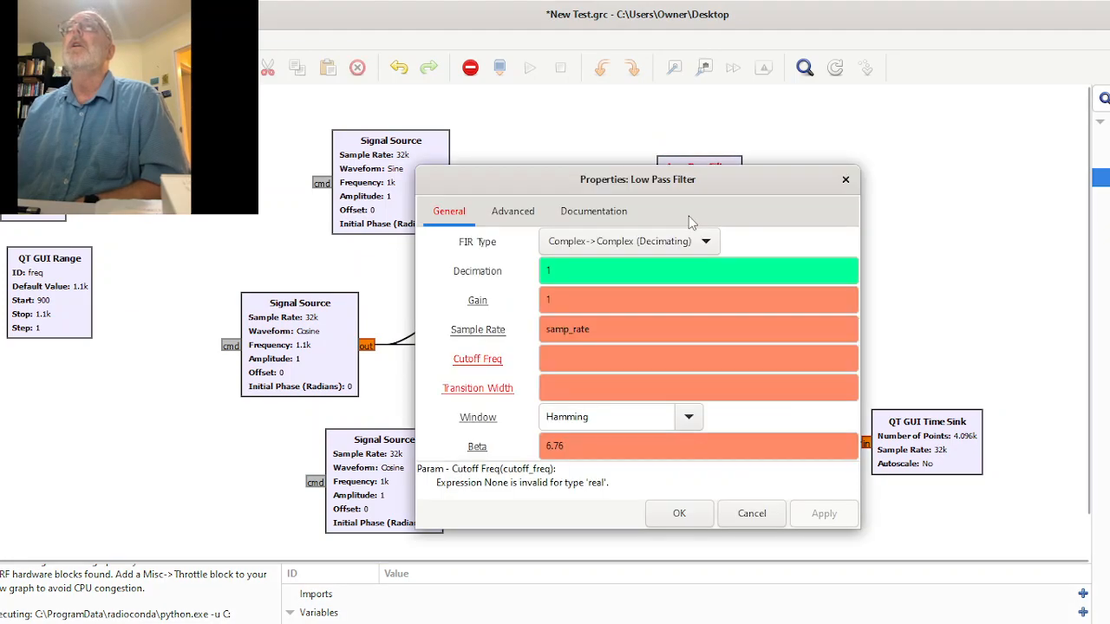
pyautogui.click(707, 245)
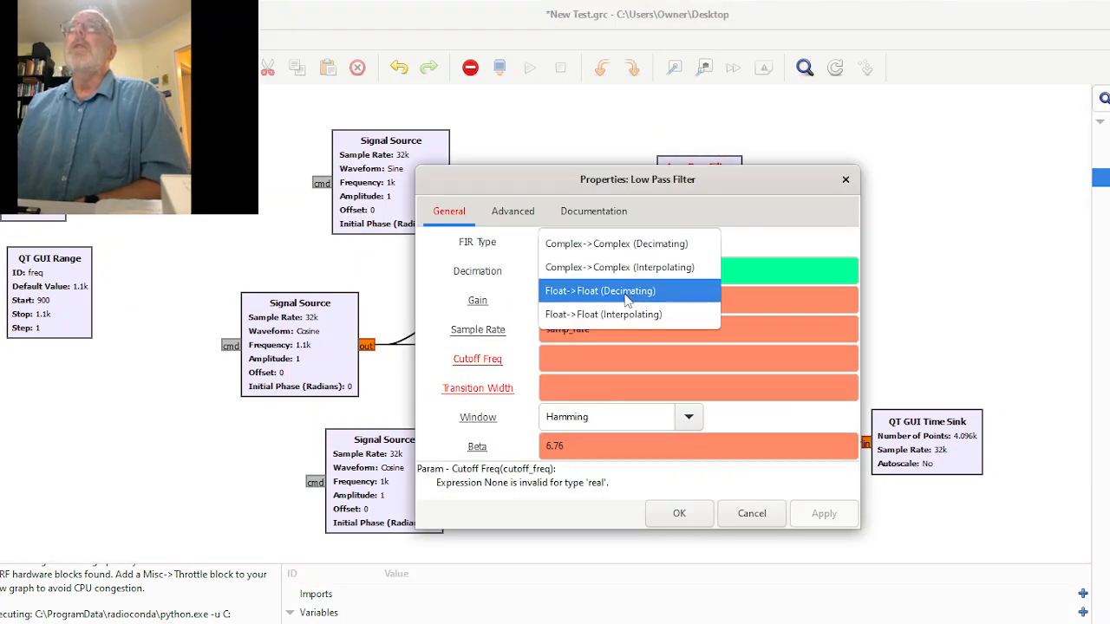
pyautogui.click(625, 291)
pyautogui.click(572, 353)
pyautogui.write('150')
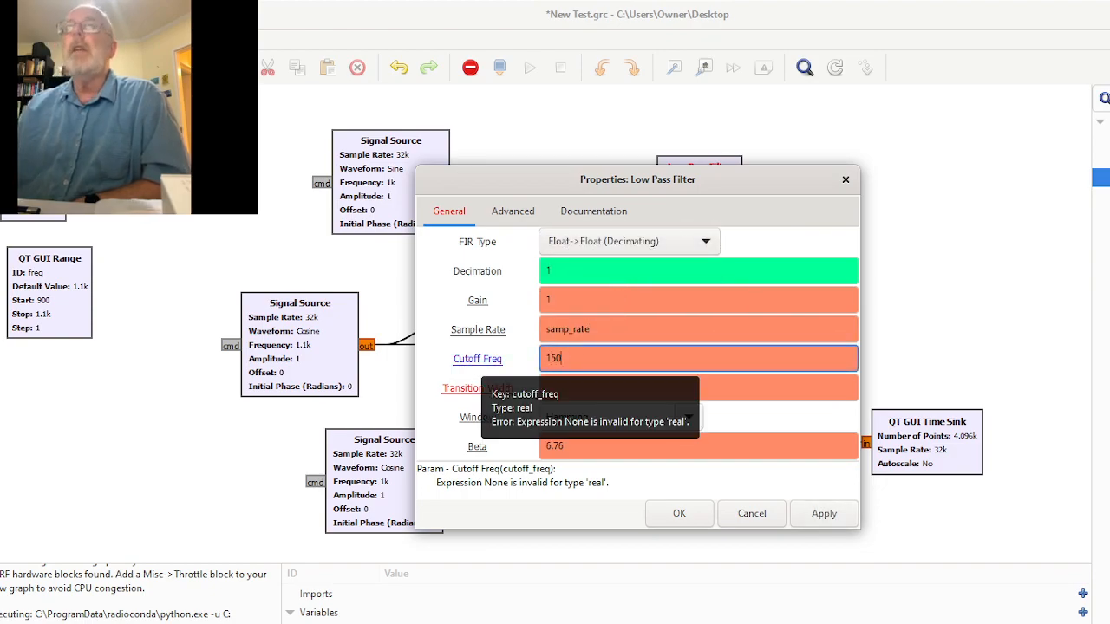
pyautogui.click(699, 387)
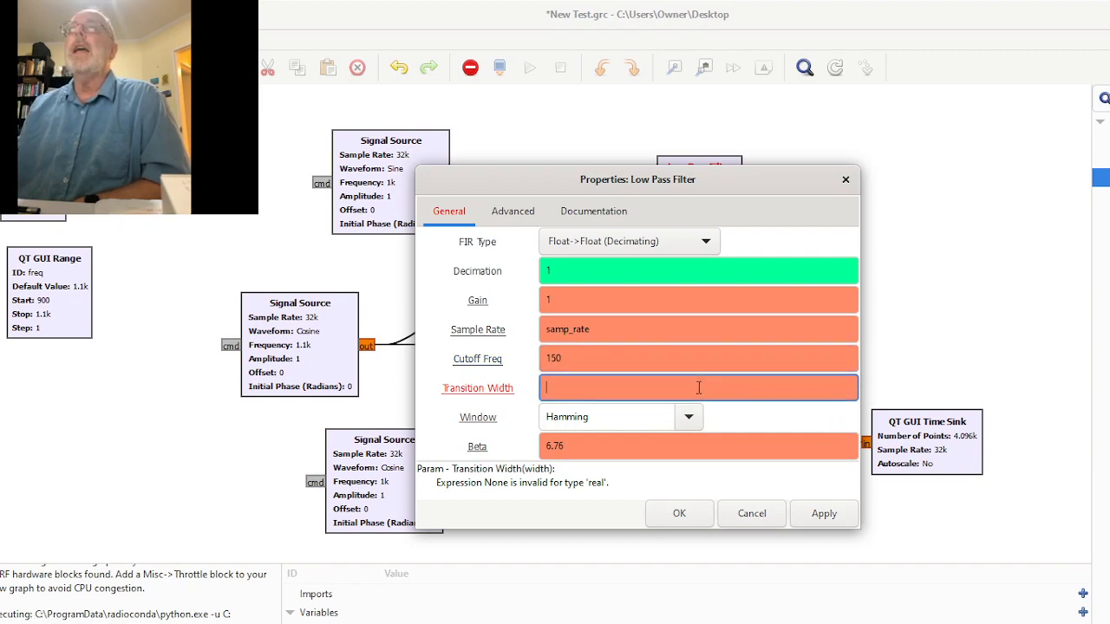
pyautogui.click(513, 211)
pyautogui.click(675, 514)
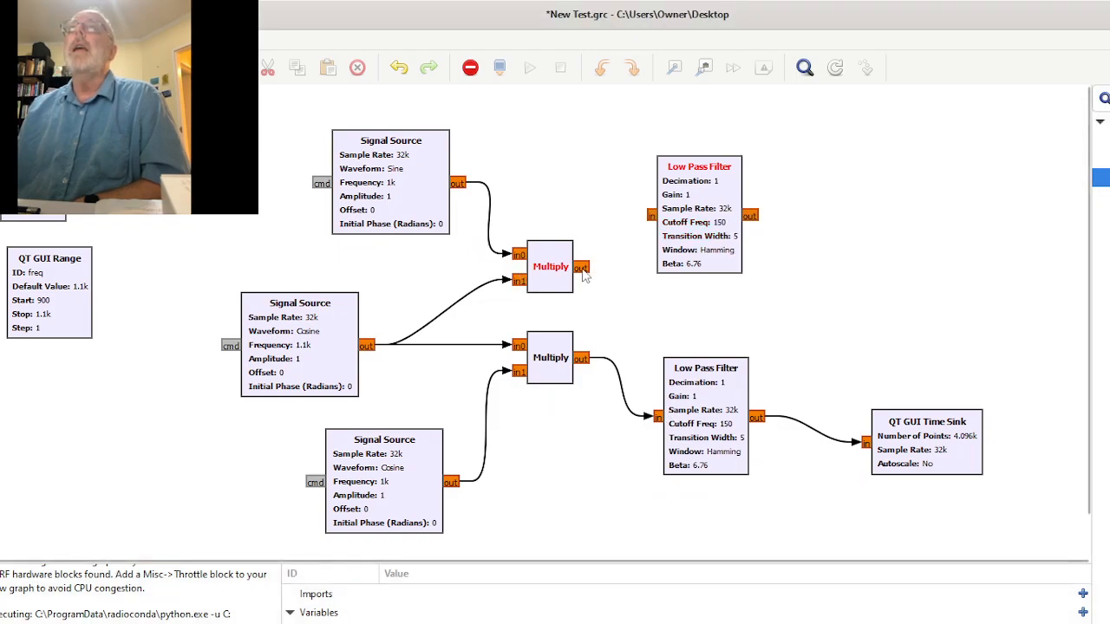
# Connect the upper Multiply's output to the new Low Pass Filter's input and review the filter's properties
pyautogui.moveTo(641, 244); pyautogui.dragTo(651, 215)
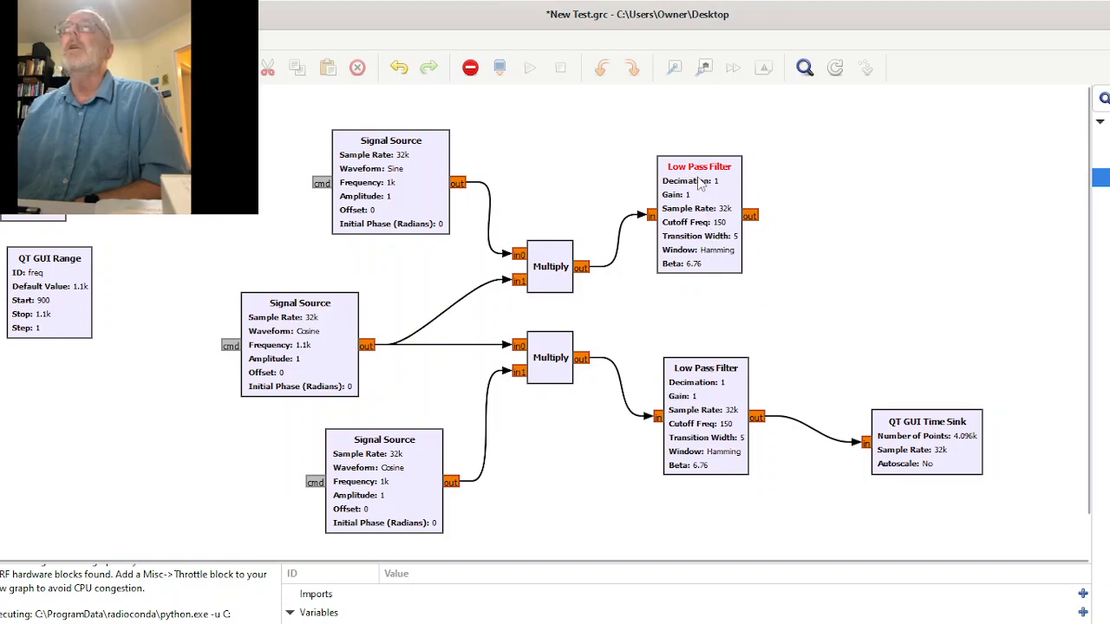
pyautogui.doubleClick(691, 208)
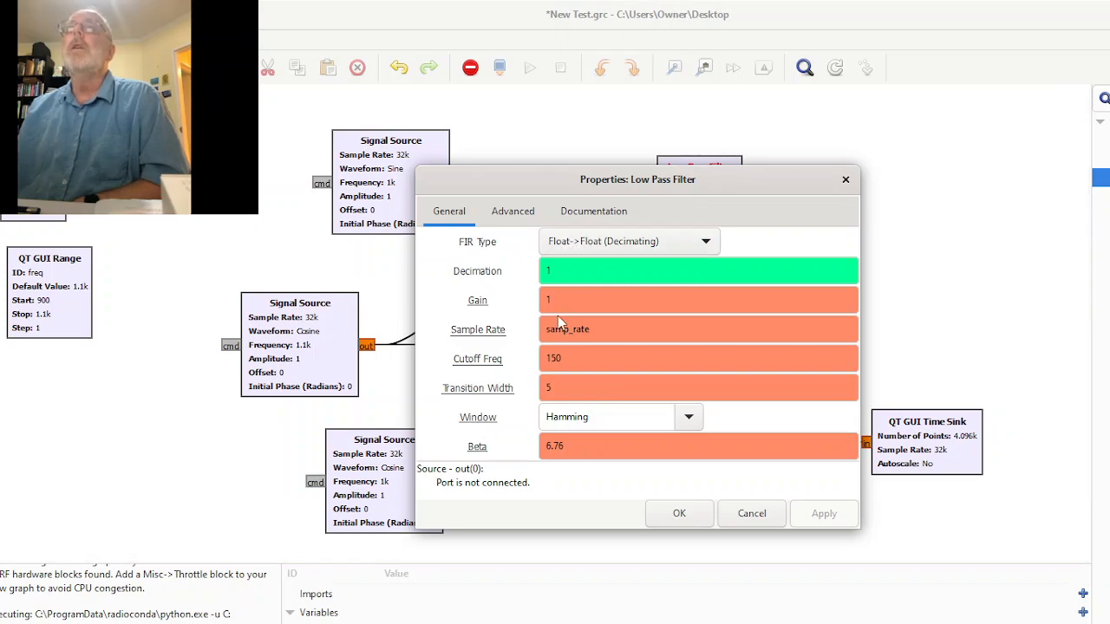
pyautogui.click(676, 514)
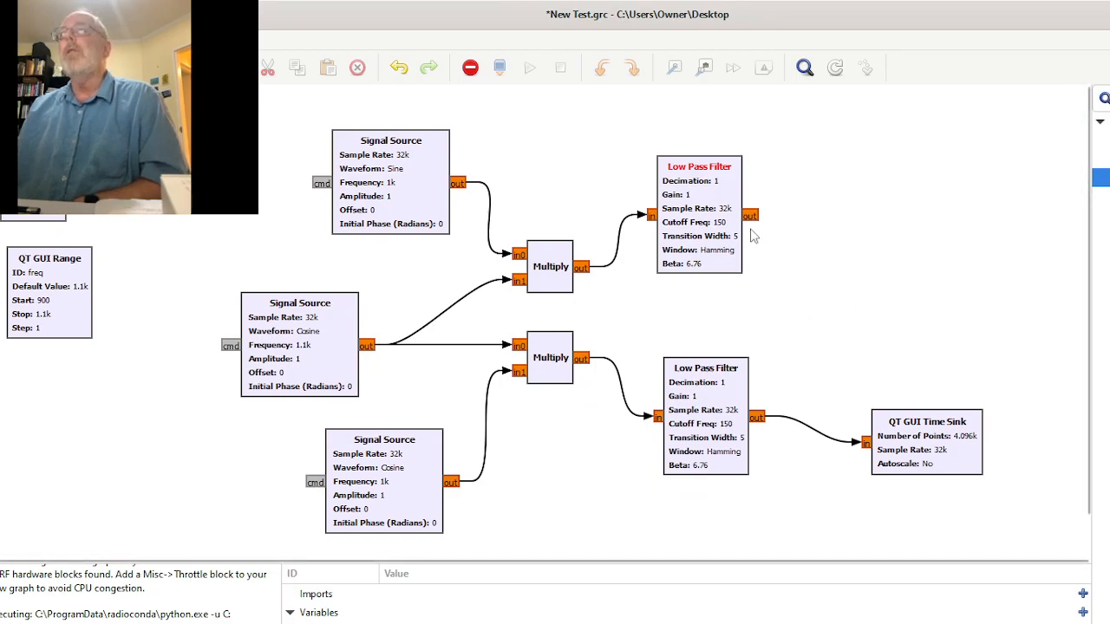
# Move the QT GUI Time Sink up between the two filter branches and set its number of inputs to 2
pyautogui.moveTo(907, 440); pyautogui.dragTo(905, 319)
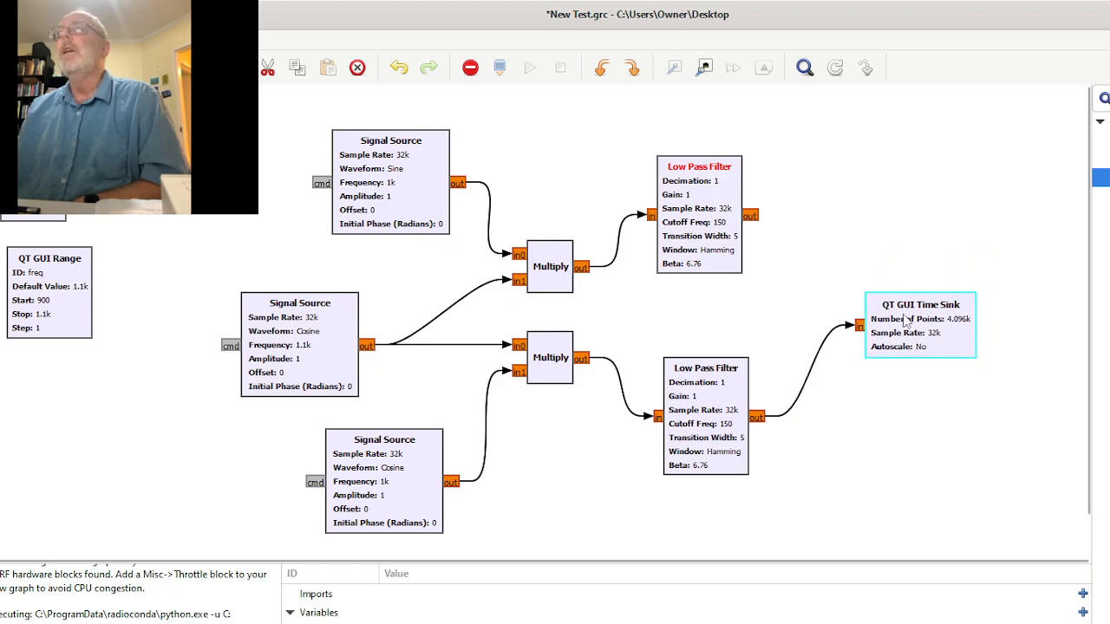
pyautogui.rightClick(905, 319)
pyautogui.click(959, 286)
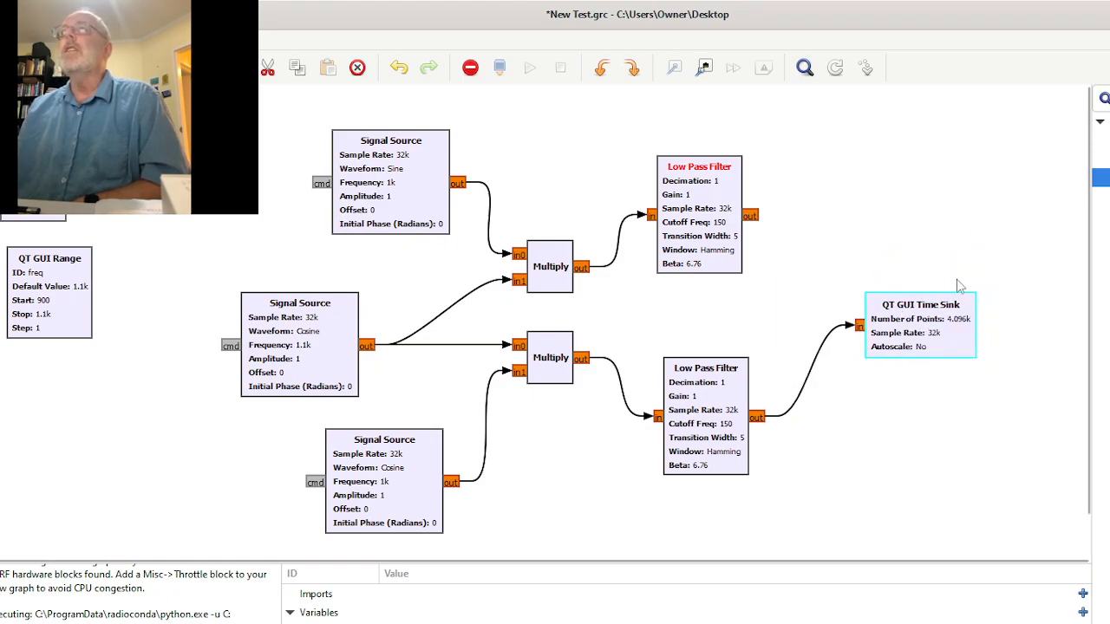
pyautogui.doubleClick(907, 321)
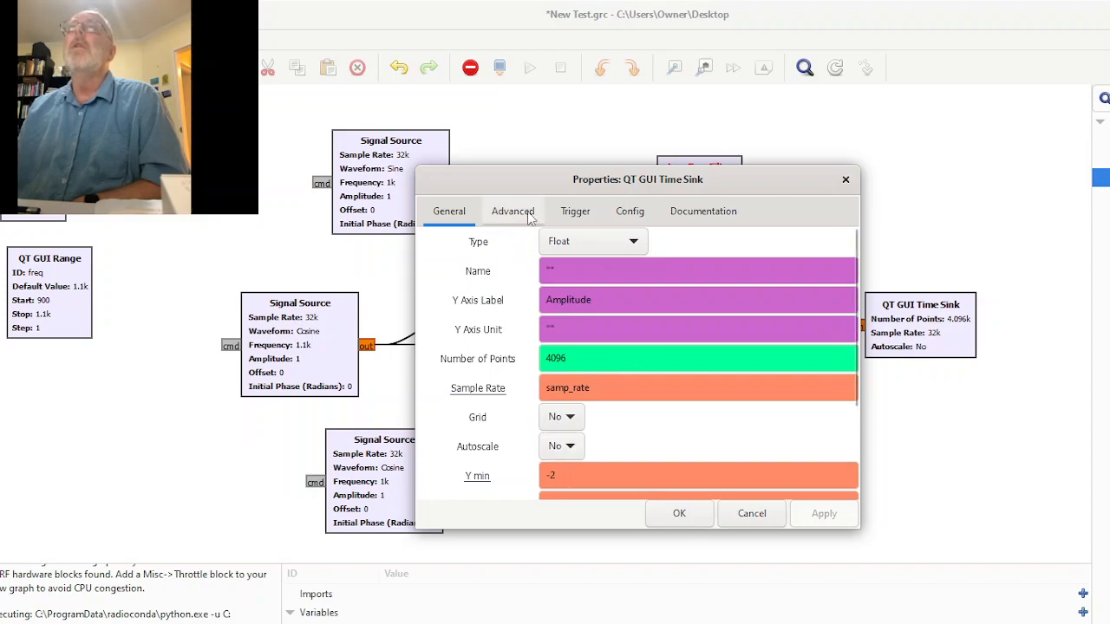
pyautogui.scroll(-2, 715, 372)
pyautogui.doubleClick(568, 456)
pyautogui.write('2')
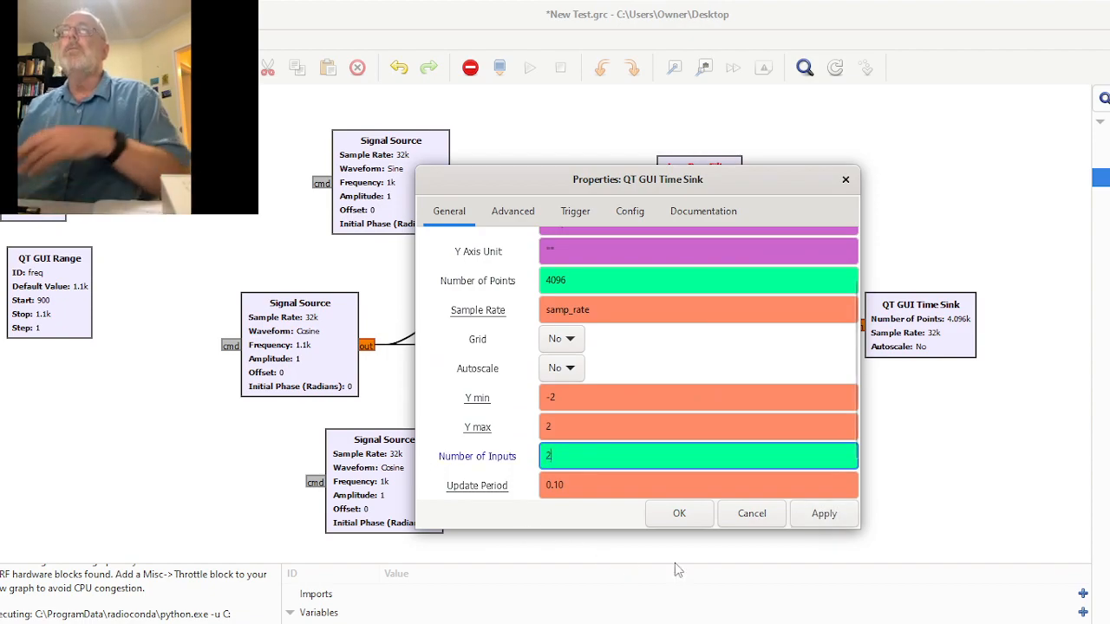
pyautogui.click(679, 513)
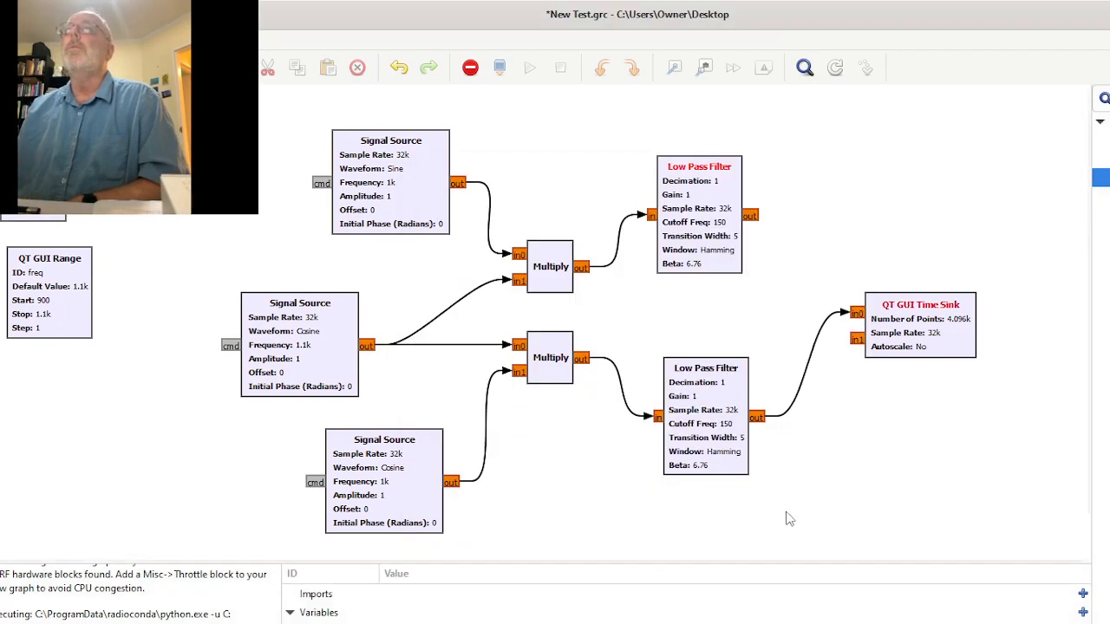
# Connect the upper Low Pass Filter's output to the Time Sink's in1 and run the flow graph
pyautogui.moveTo(751, 219); pyautogui.dragTo(856, 347)
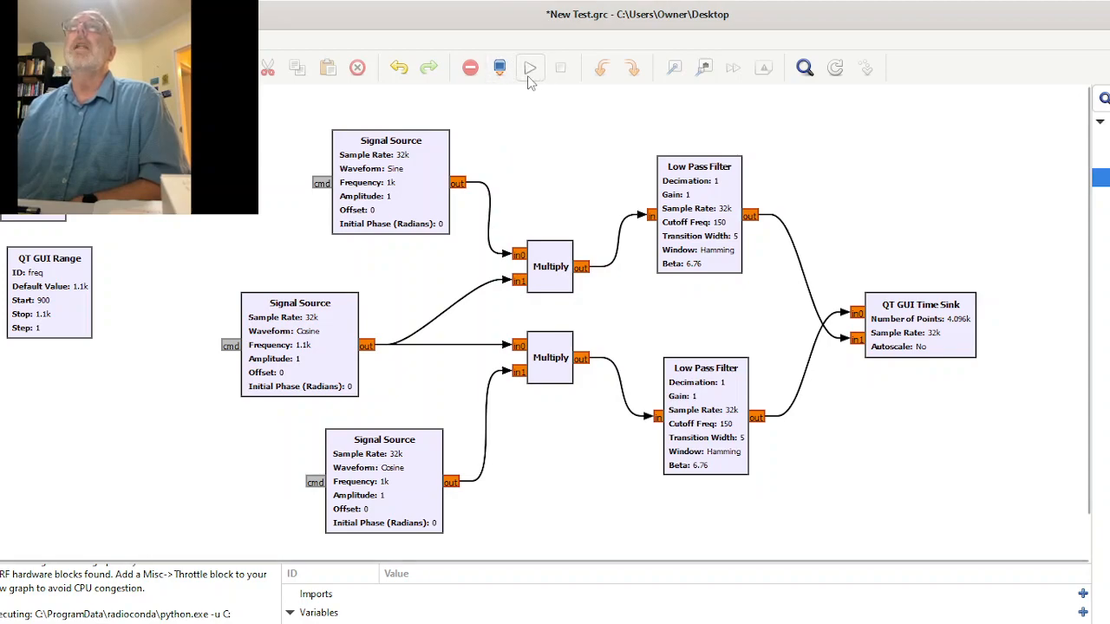
pyautogui.click(529, 77)
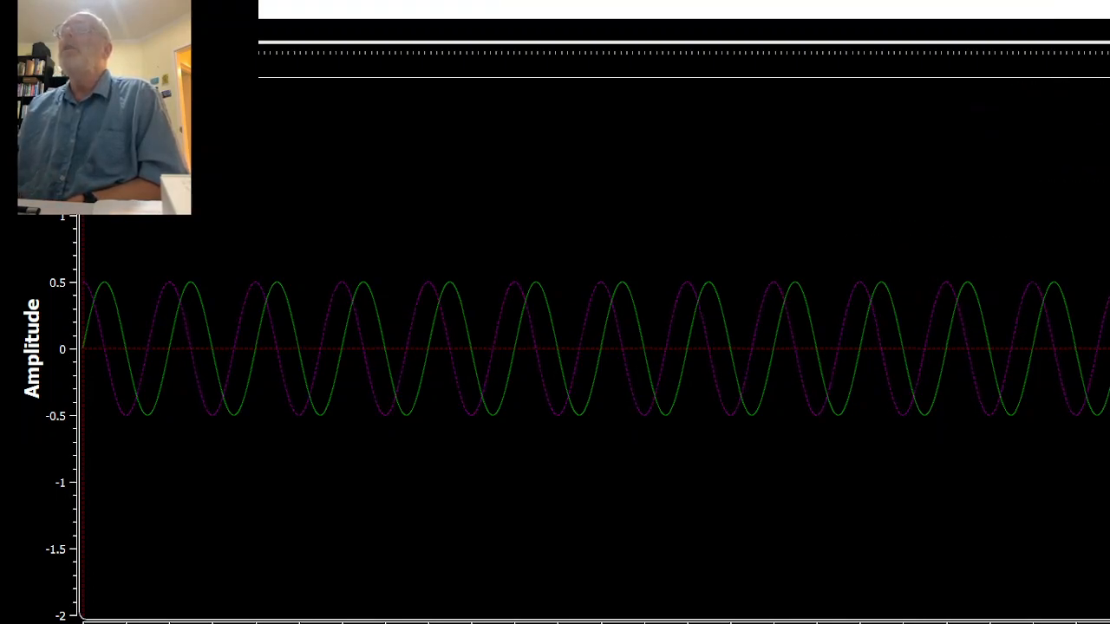
# Lower the frequency slider in stages in the running plot to examine the phase relationship between the two waves
pyautogui.moveTo(1082, 63); pyautogui.dragTo(931, 77)
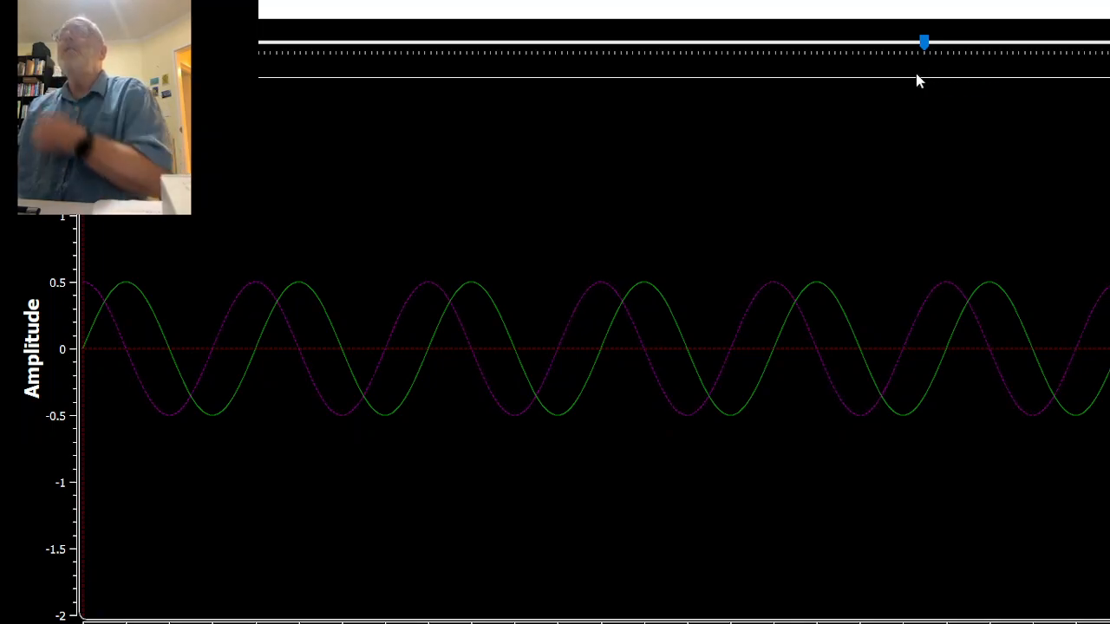
pyautogui.click(922, 47)
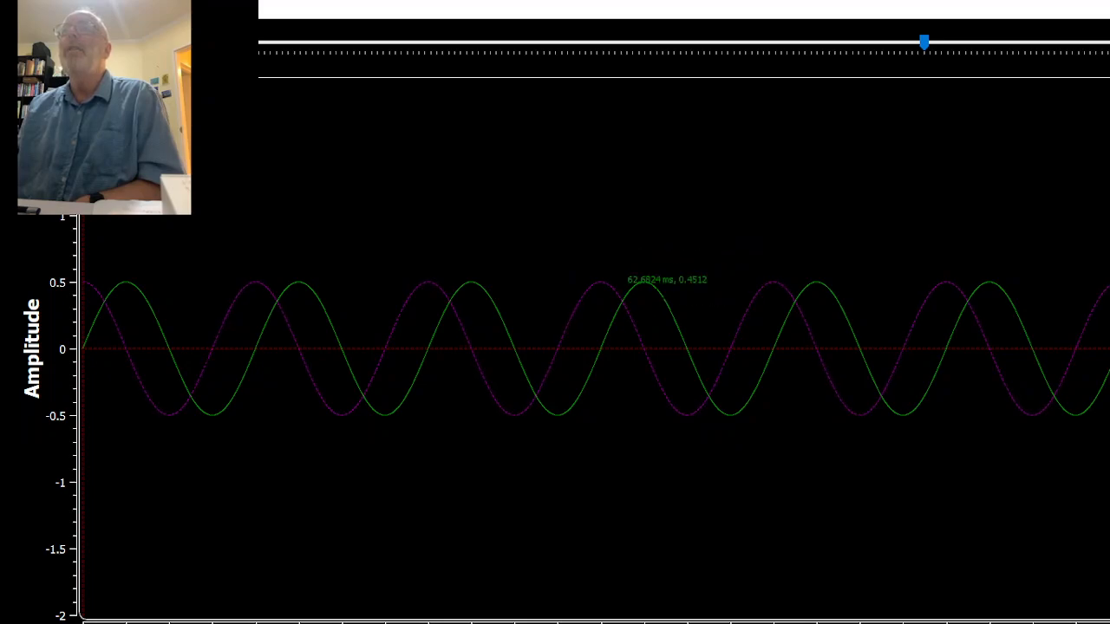
pyautogui.moveTo(870, 36); pyautogui.dragTo(332, 54)
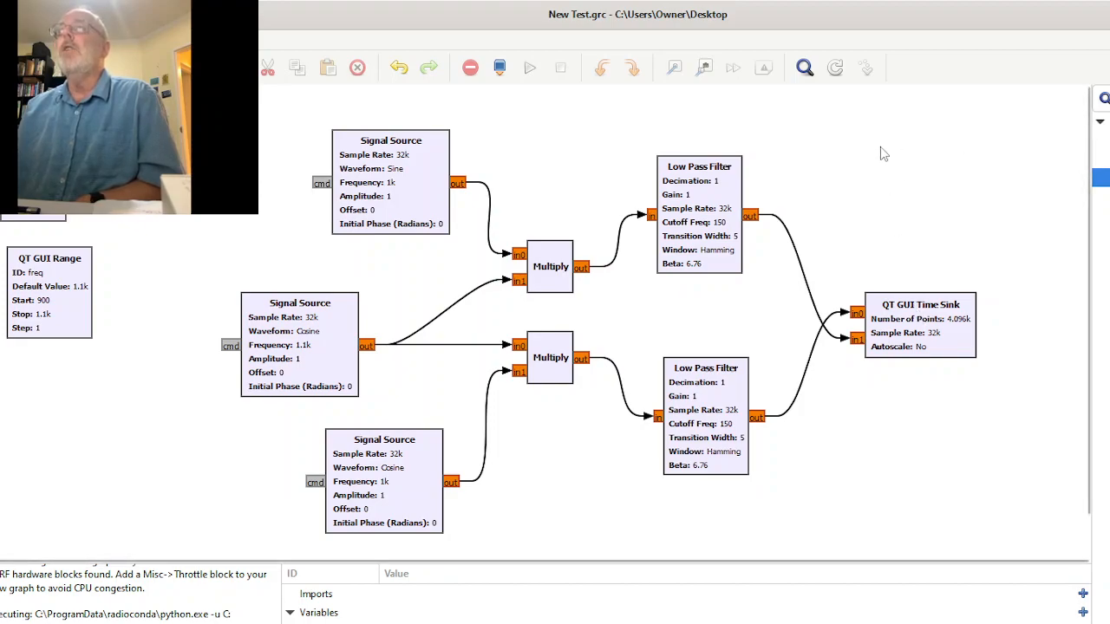
# Move the QT GUI Time Sink block higher to free space beneath it
pyautogui.moveTo(925, 325); pyautogui.dragTo(931, 264)
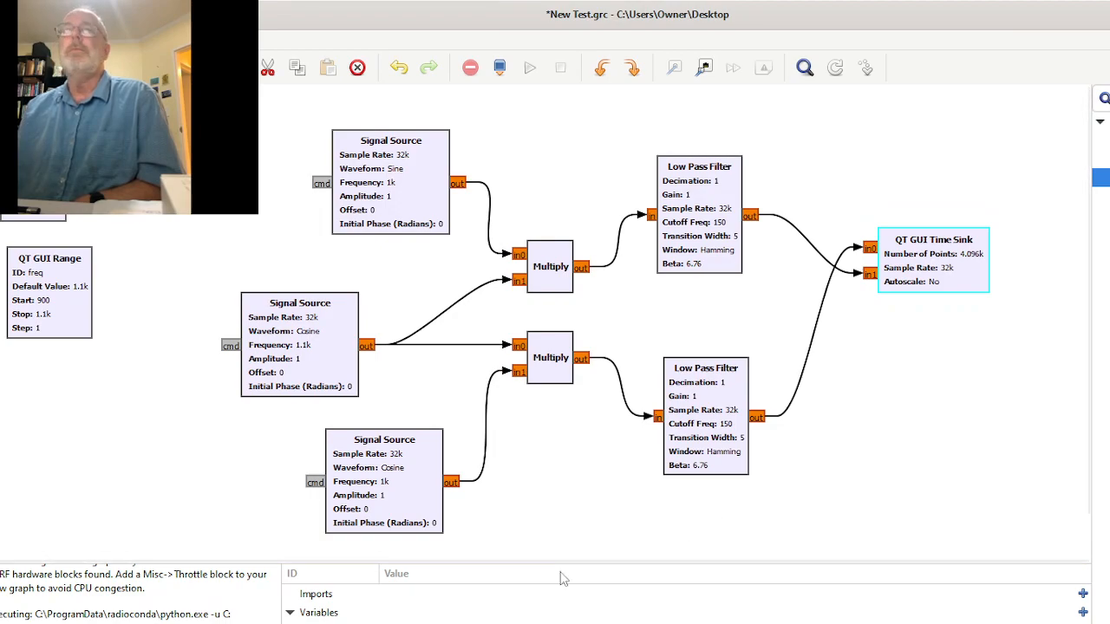
# Switch to PowerPoint and, on slide 3, draw a line from the I/Q circle's centre towards its upper-right edge
pyautogui.click(757, 615)
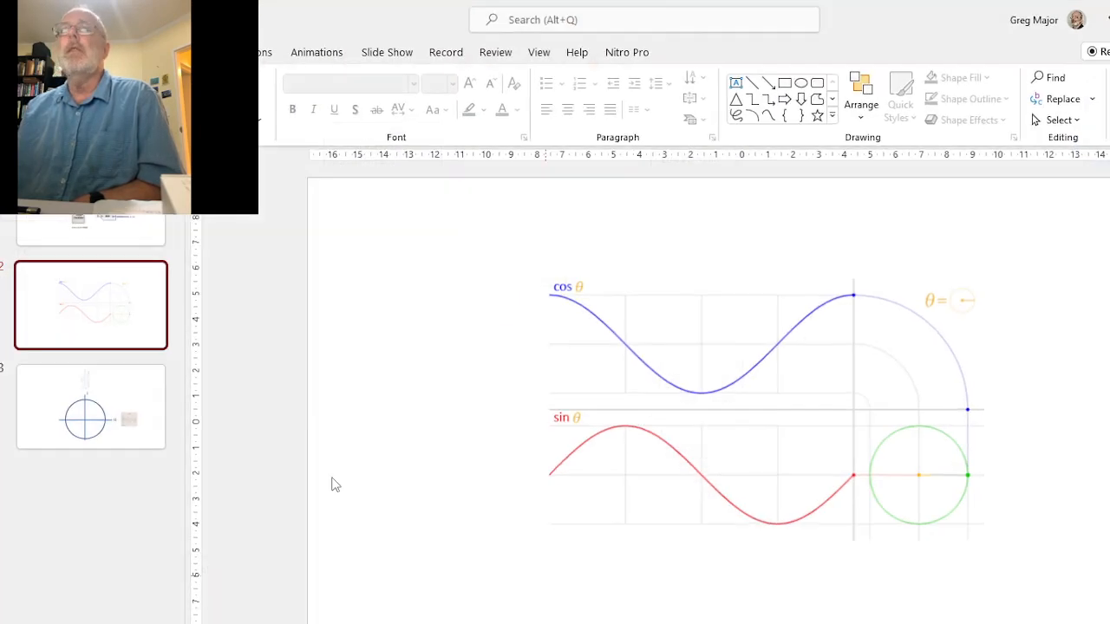
pyautogui.click(84, 414)
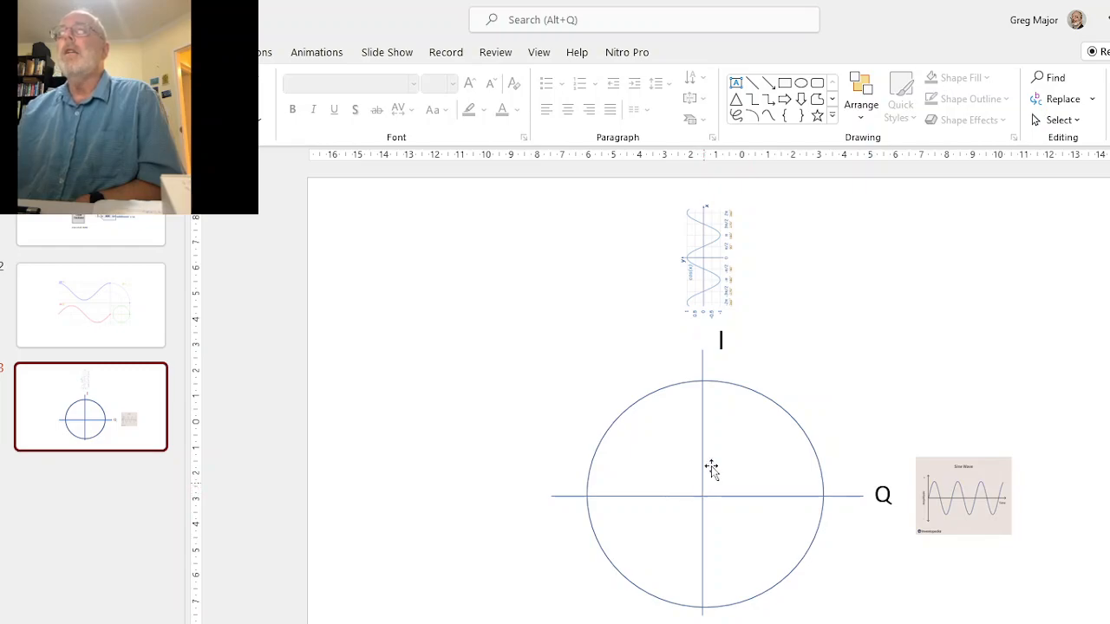
pyautogui.click(753, 83)
pyautogui.moveTo(703, 487); pyautogui.dragTo(768, 415)
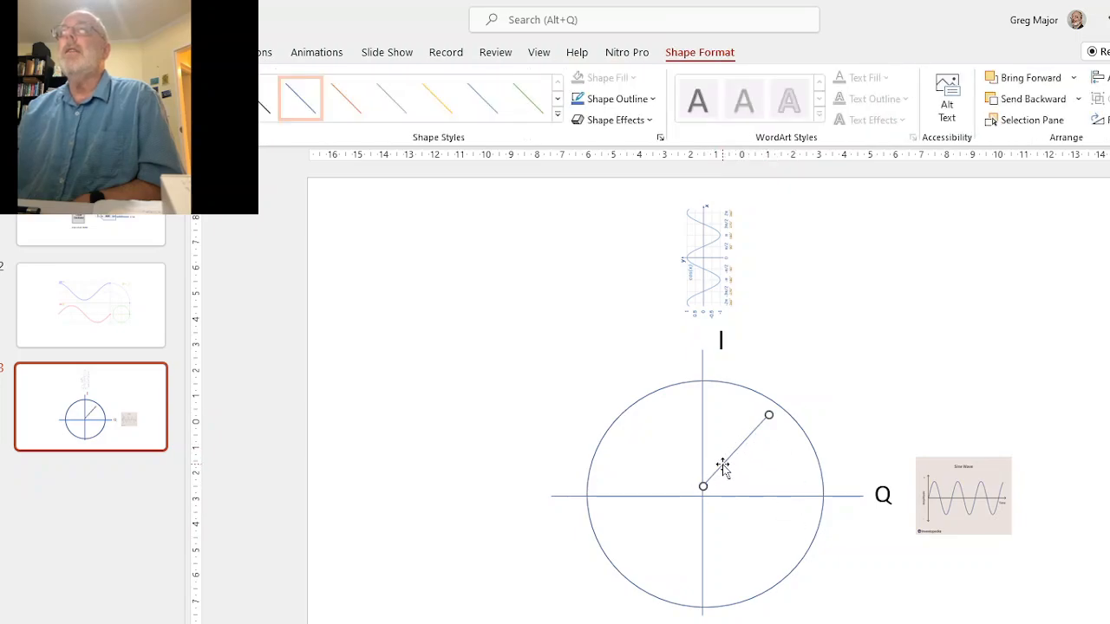
pyautogui.moveTo(724, 462); pyautogui.dragTo(724, 472)
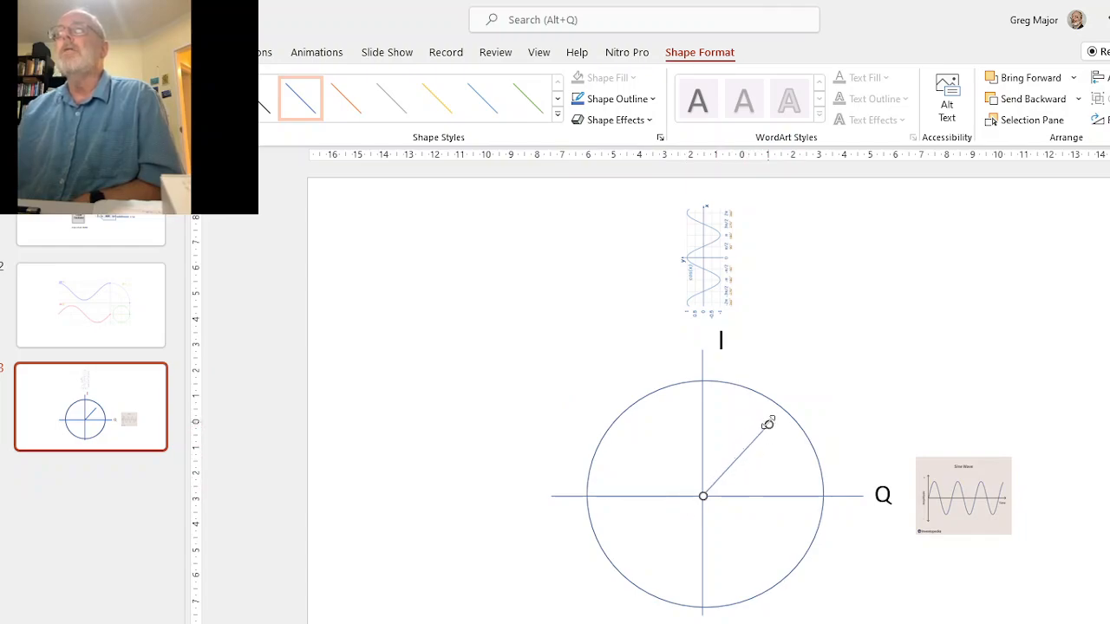
pyautogui.moveTo(768, 423)
pyautogui.mouseDown()
pyautogui.moveTo(746, 441)
pyautogui.moveTo(768, 421)
pyautogui.mouseUp()
pyautogui.click(896, 378)
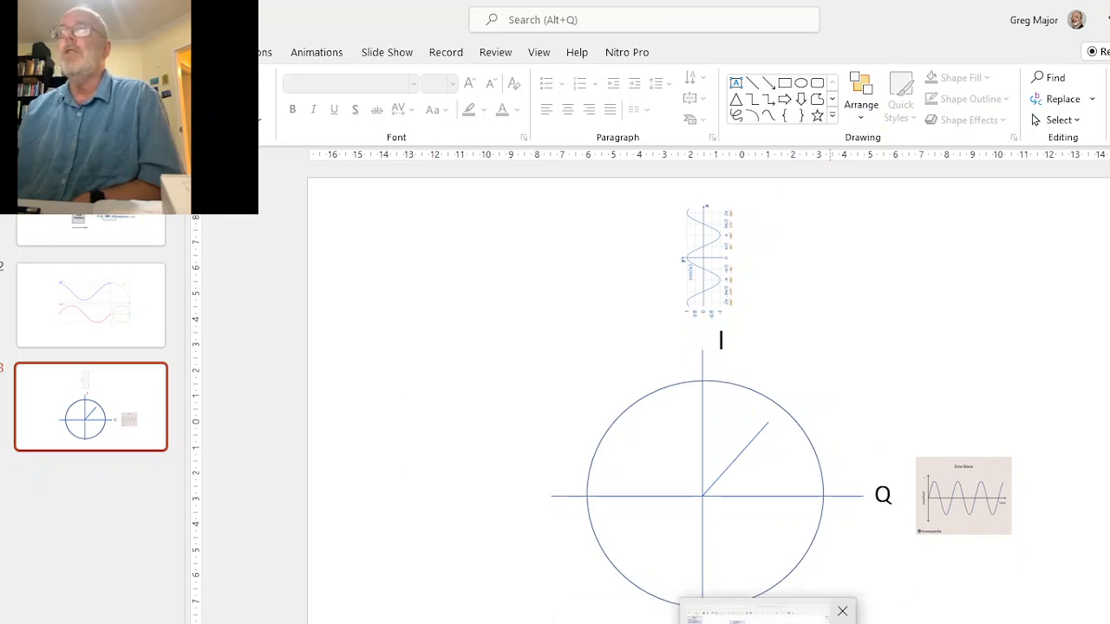
# Switch back to GNU Radio and add a QT GUI Constellation Sink block below the Time Sink
pyautogui.click(778, 620)
pyautogui.click(979, 597)
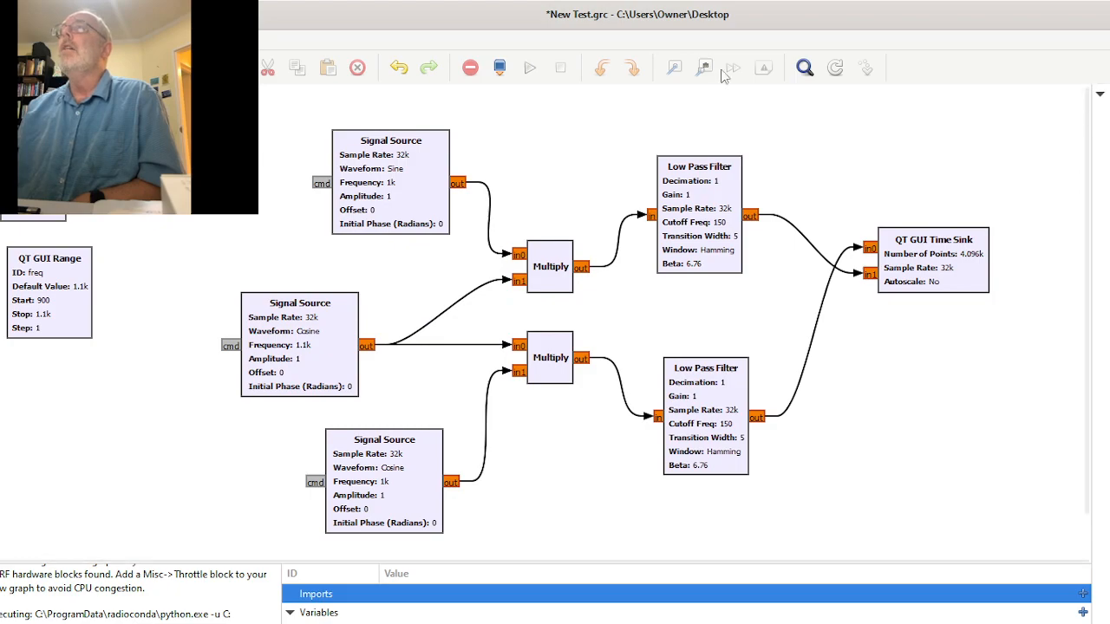
pyautogui.click(804, 68)
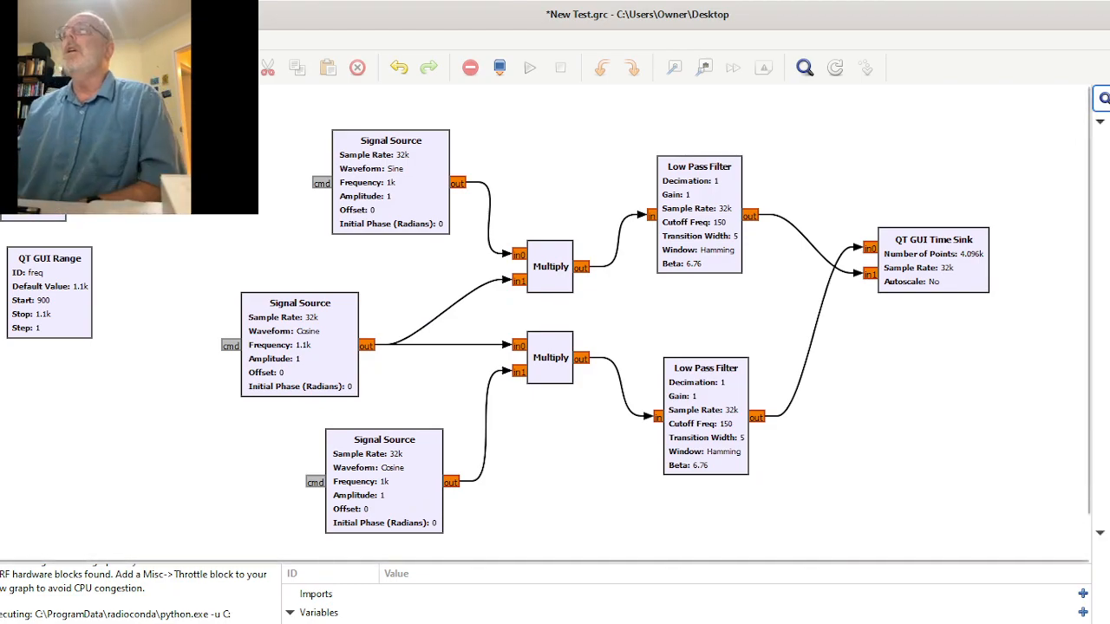
pyautogui.moveTo(1099, 514); pyautogui.dragTo(906, 496)
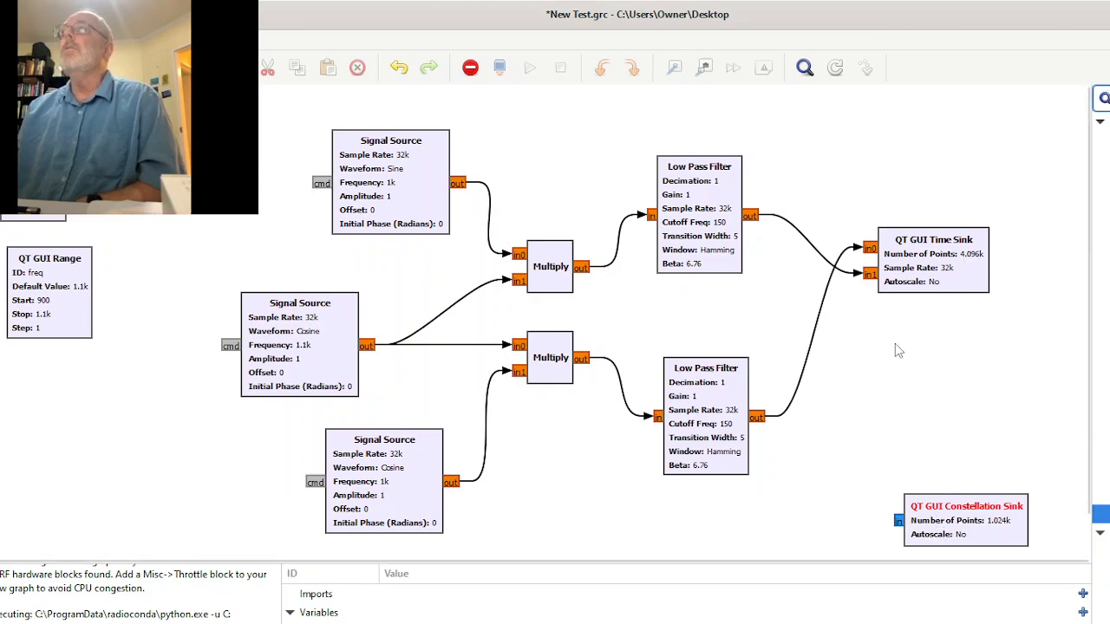
# Switch to PowerPoint to review the line in the I/Q circle, and return to GNU Radio
pyautogui.hotkey('alt', 'Tab')
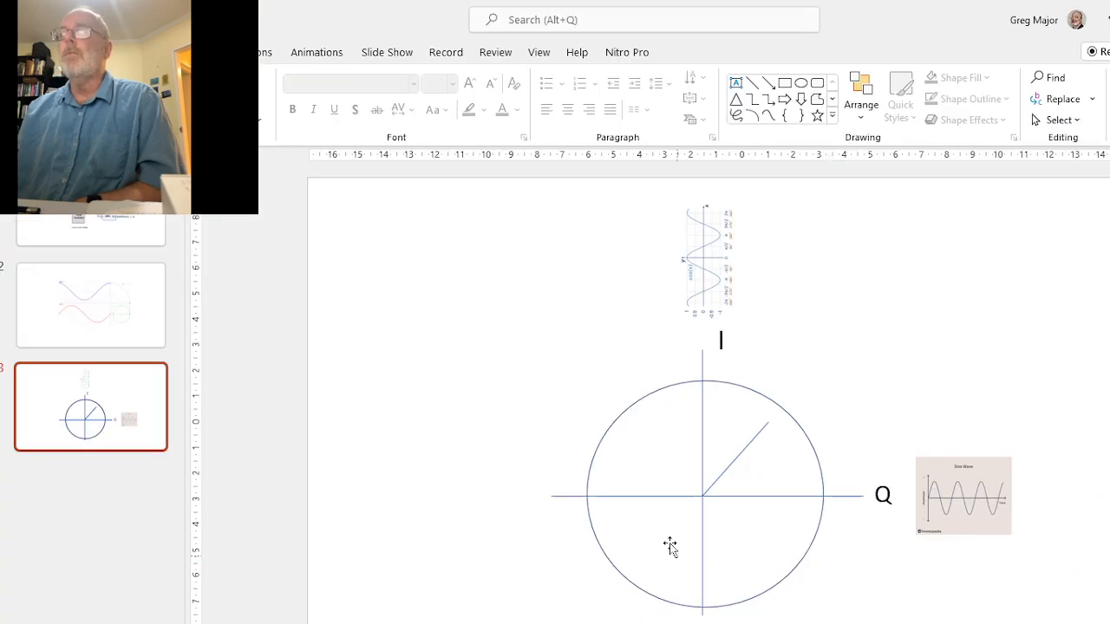
pyautogui.click(751, 437)
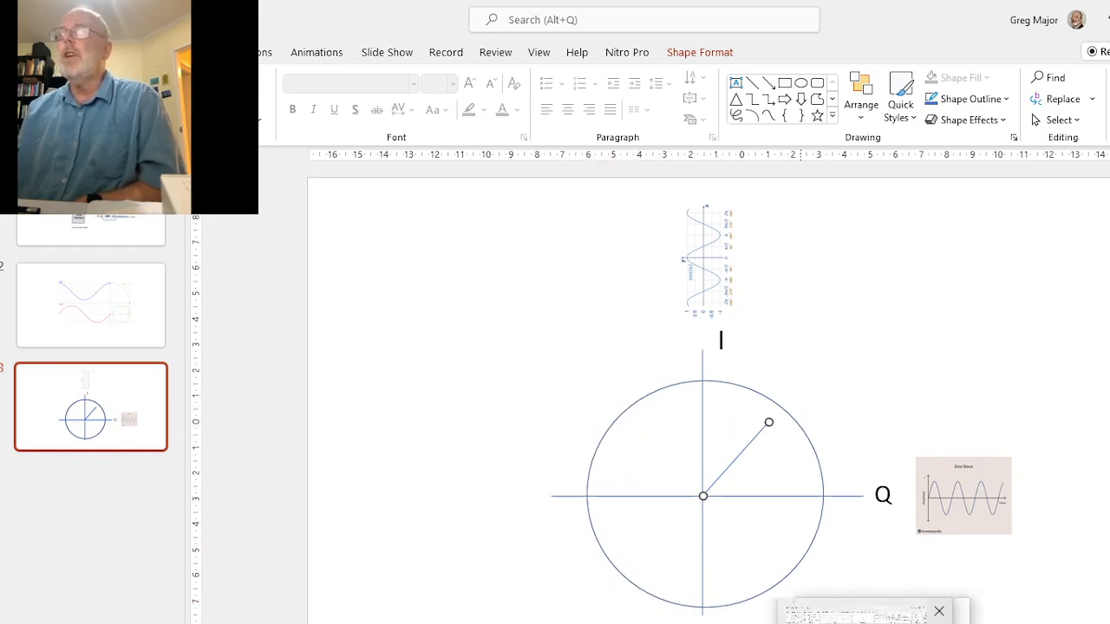
pyautogui.click(790, 623)
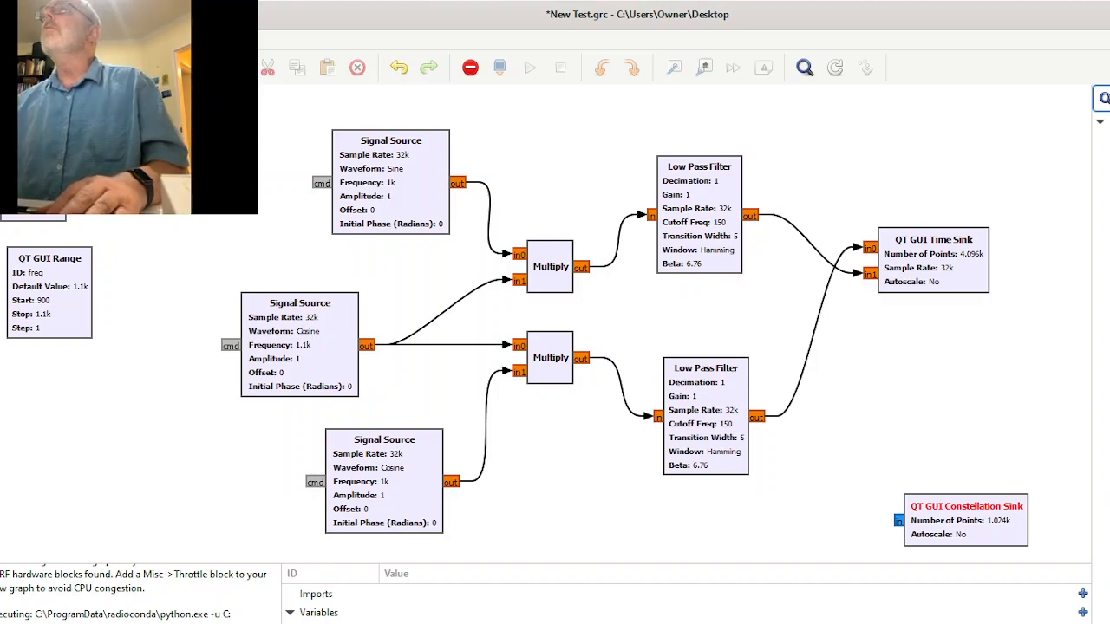
# Add a Float To Complex block just above the Constellation Sink and review its properties
pyautogui.moveTo(1101, 178); pyautogui.dragTo(928, 423)
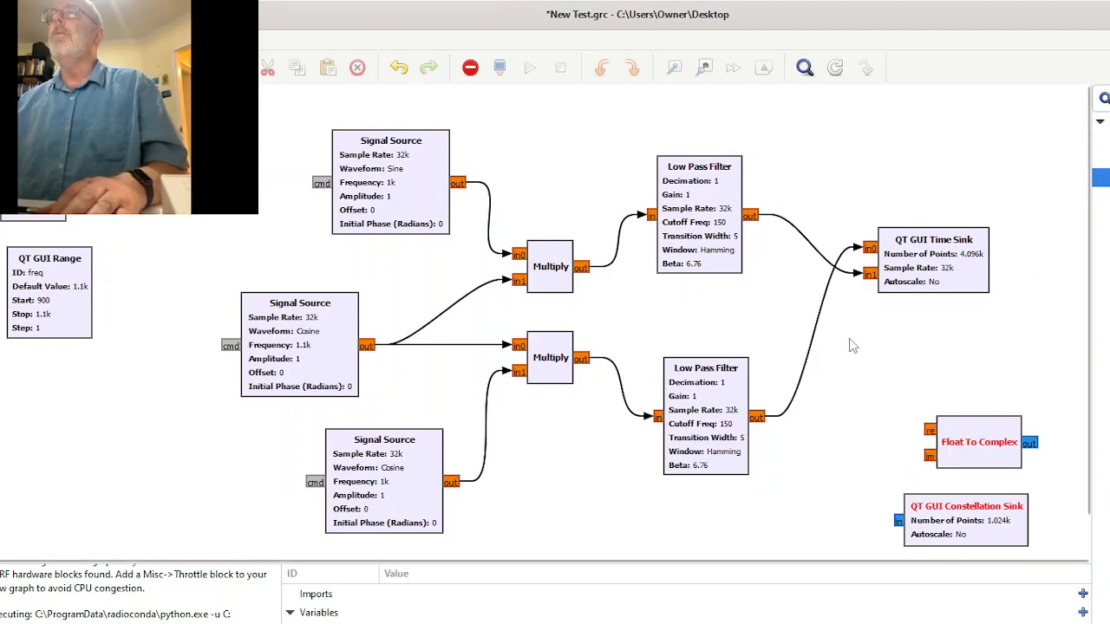
pyautogui.doubleClick(980, 447)
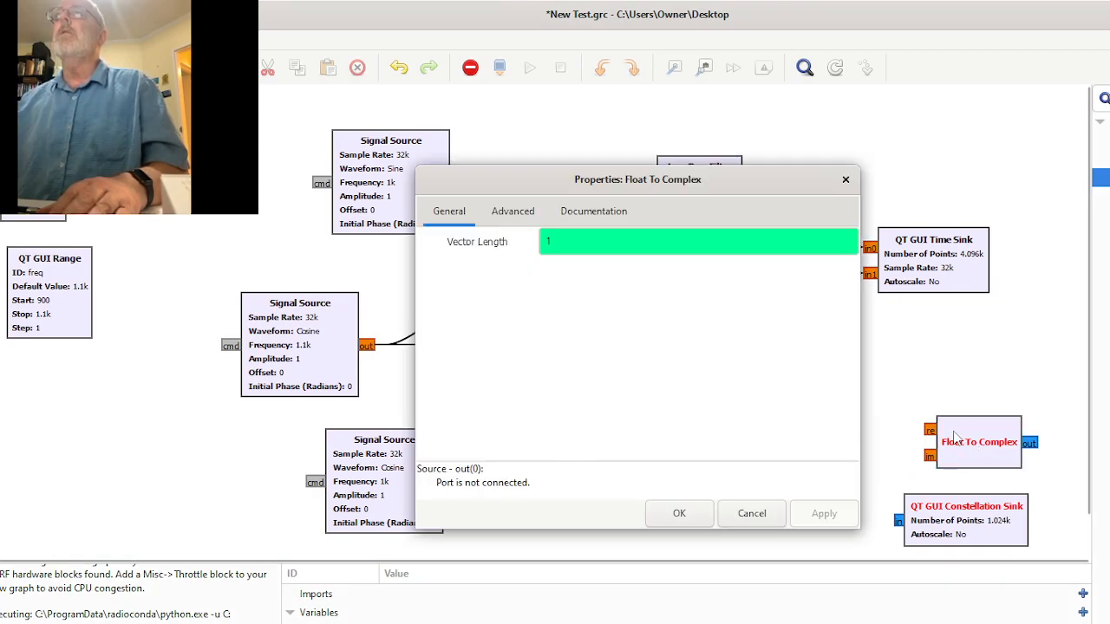
pyautogui.click(513, 213)
pyautogui.click(698, 519)
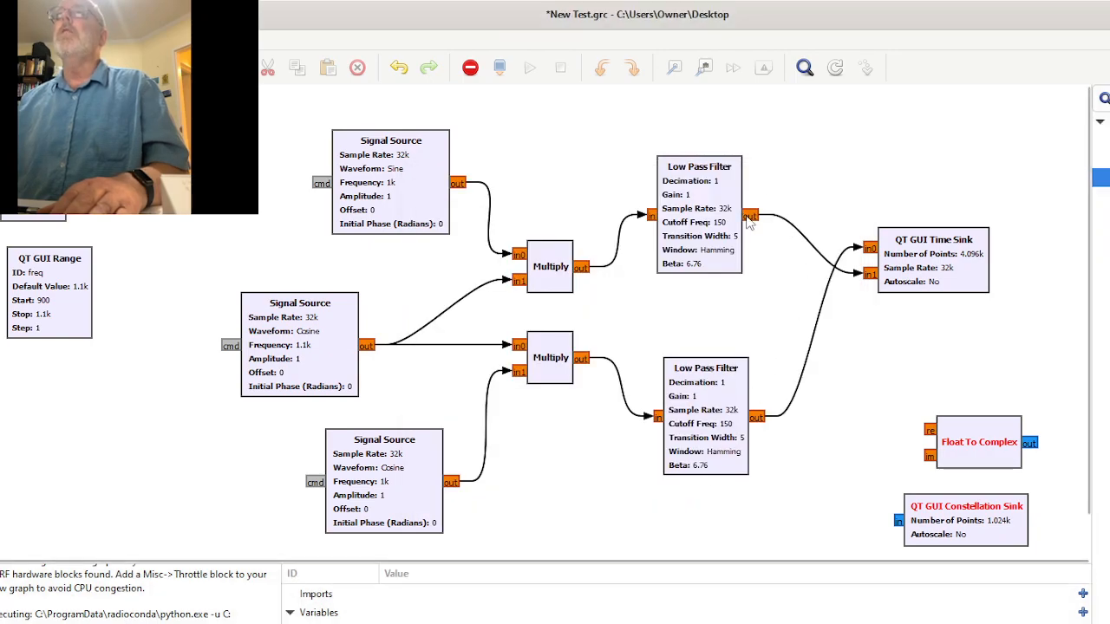
# Connect the upper low-pass filter to Float To Complex's re input, the lower filter to im, and its output to the Constellation Sink
pyautogui.click(925, 437)
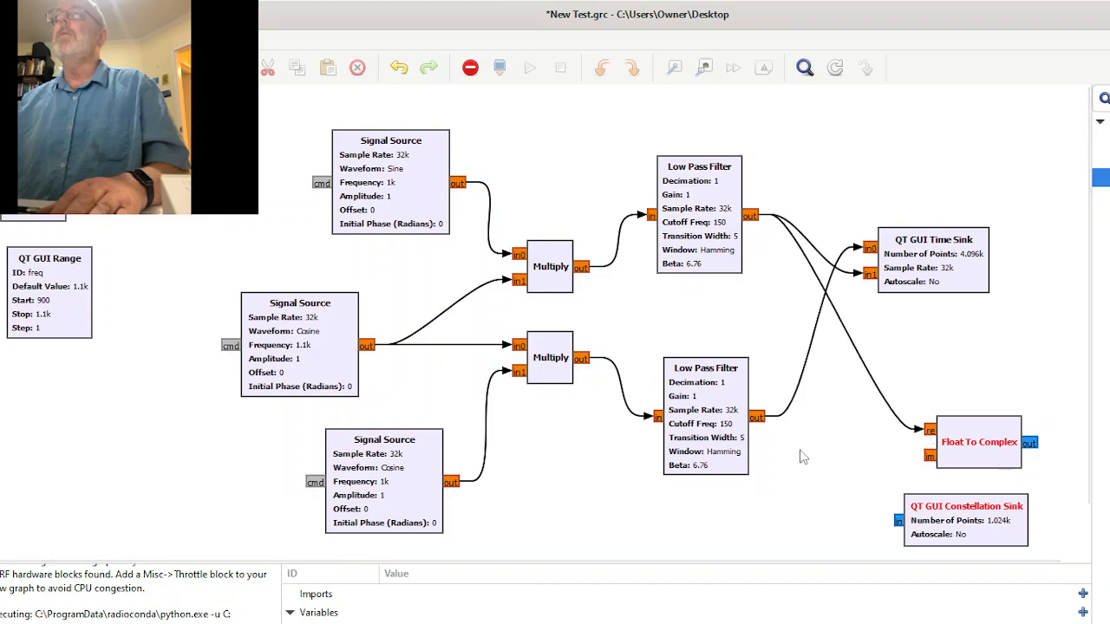
pyautogui.click(756, 417)
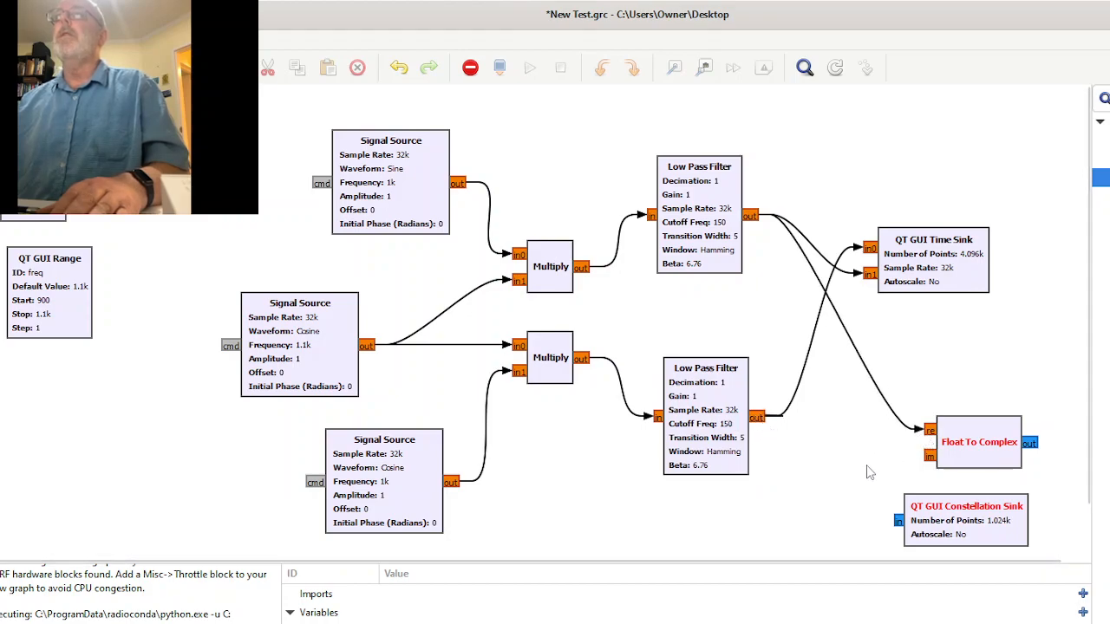
pyautogui.click(930, 455)
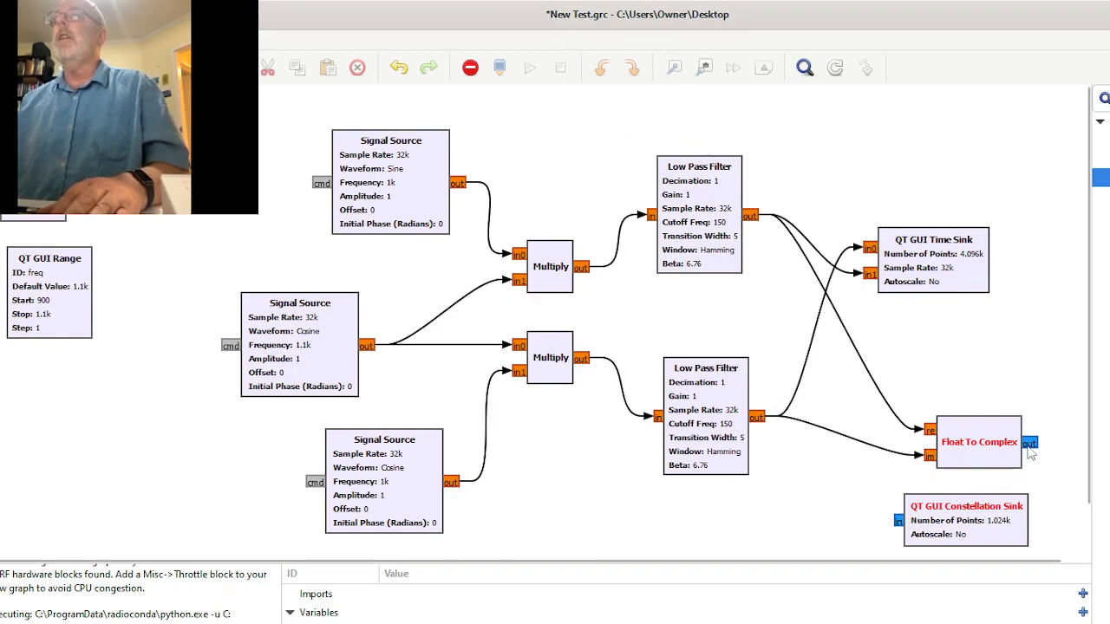
pyautogui.moveTo(1030, 446); pyautogui.dragTo(832, 451)
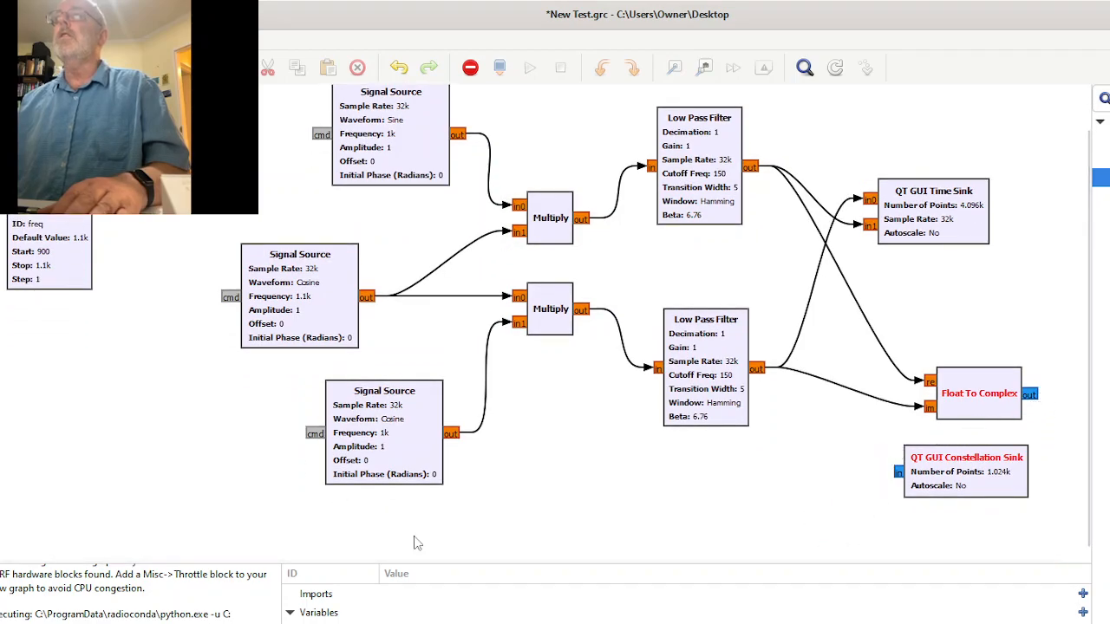
pyautogui.moveTo(1030, 395); pyautogui.dragTo(903, 486)
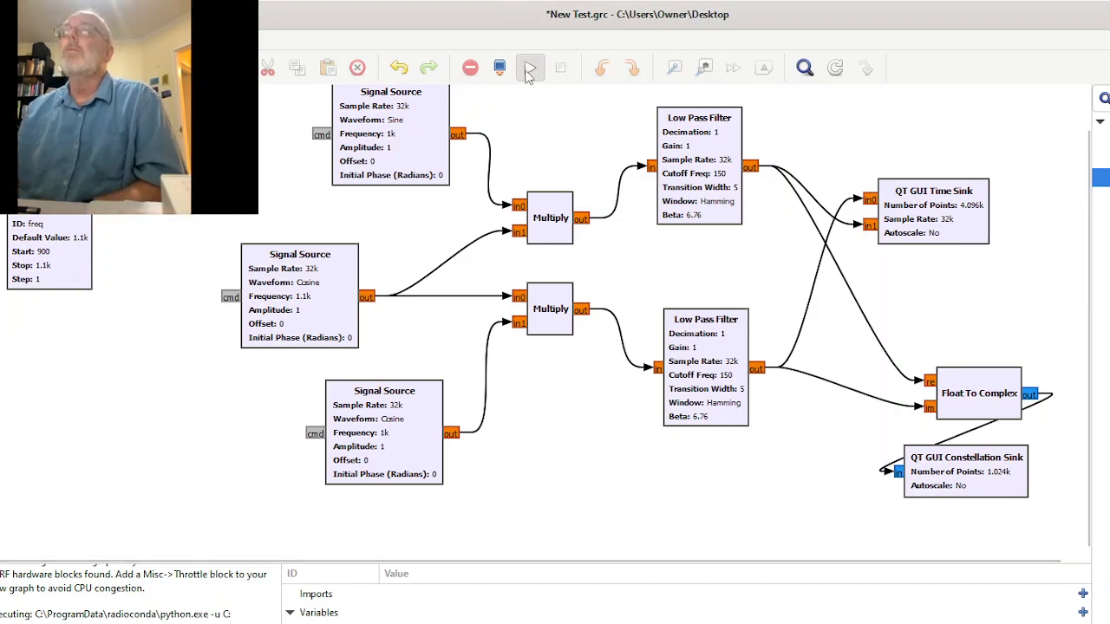
# Run the flow graph, bring up its plot window, and lower the freq slider to just above its midpoint
pyautogui.click(528, 73)
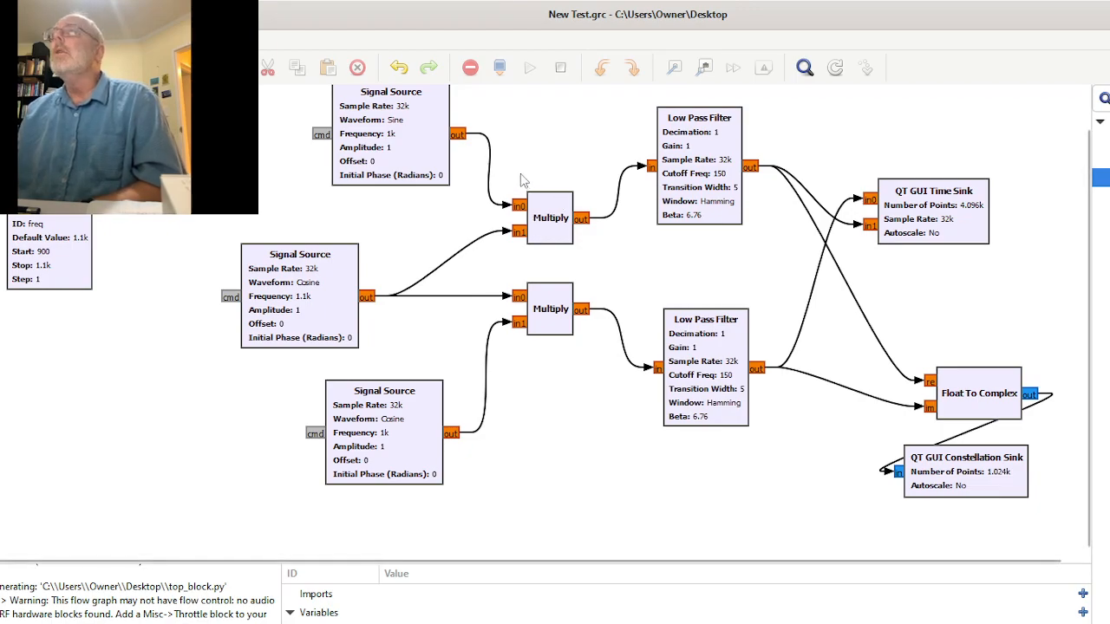
pyautogui.click(533, 76)
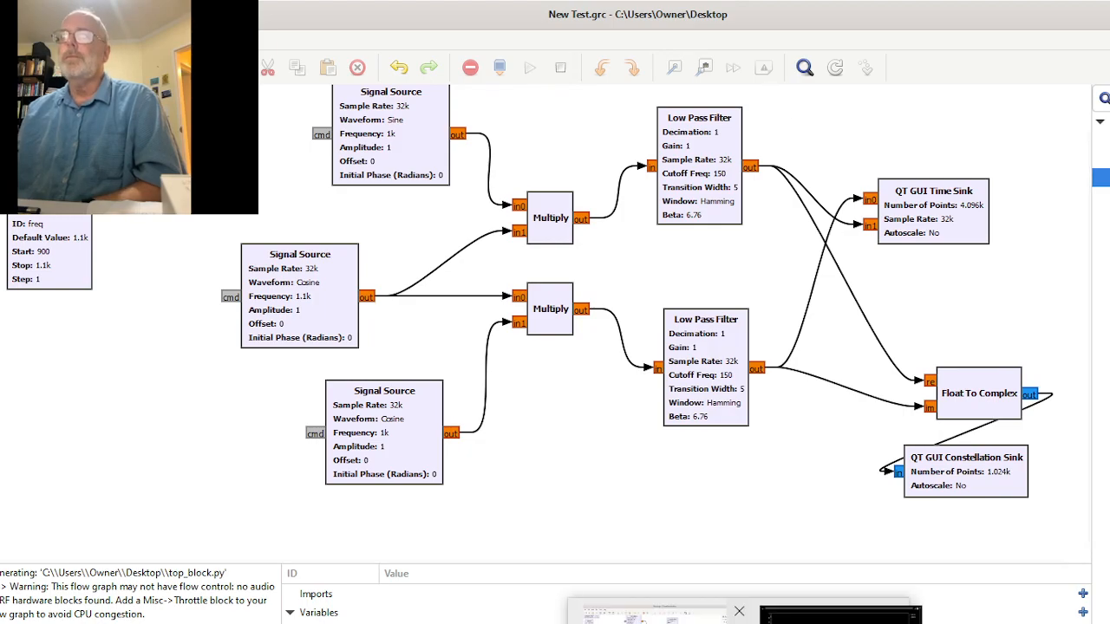
pyautogui.click(668, 620)
pyautogui.click(1109, 9)
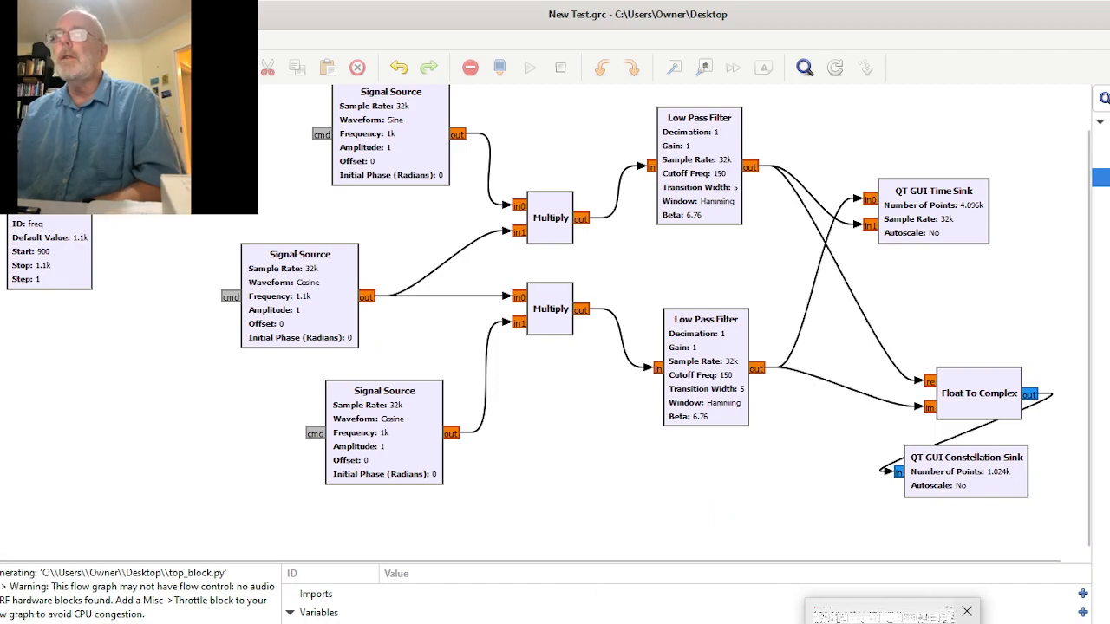
pyautogui.moveTo(752, 623)
pyautogui.click(831, 614)
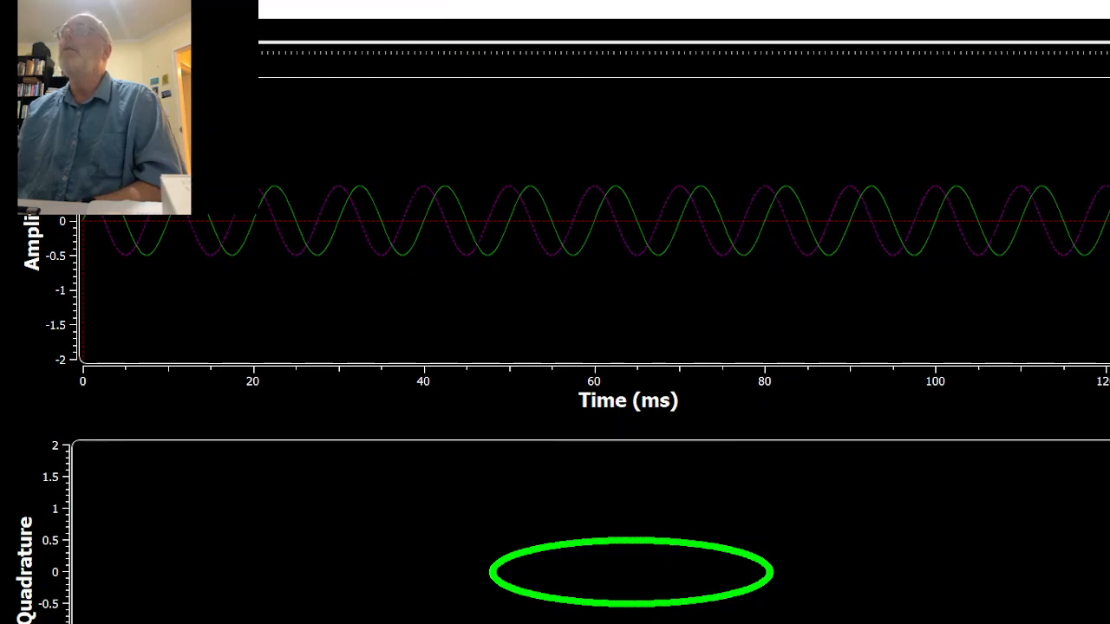
pyautogui.moveTo(997, 43)
pyautogui.mouseDown()
pyautogui.moveTo(769, 55)
pyautogui.moveTo(850, 55)
pyautogui.moveTo(902, 47)
pyautogui.moveTo(277, 50)
pyautogui.moveTo(555, 50)
pyautogui.mouseUp()
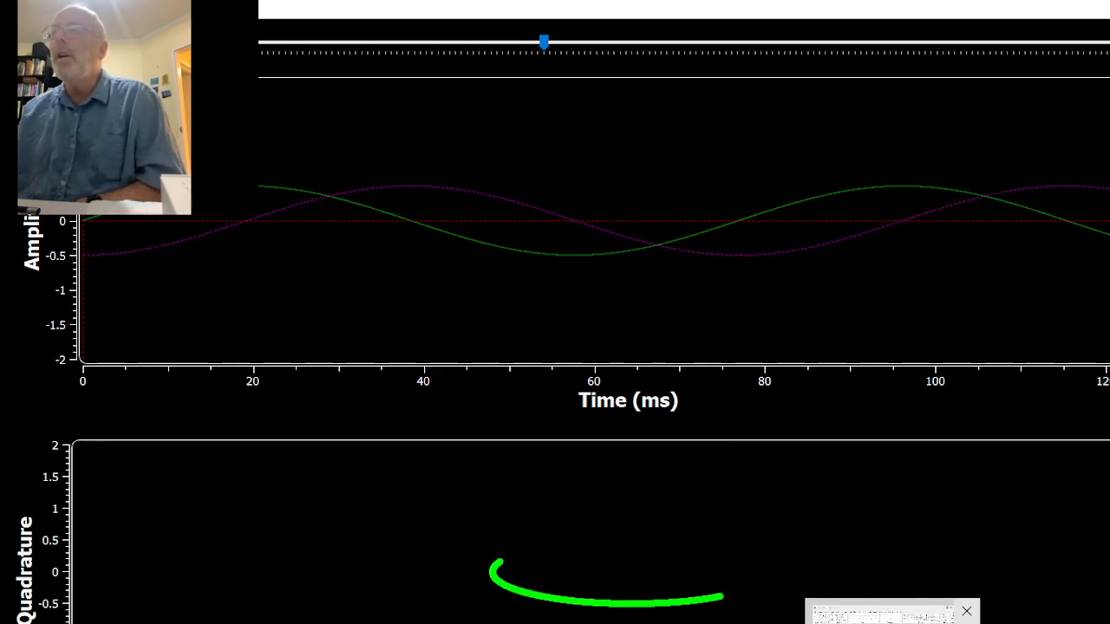
# Switch to PowerPoint, draw a small filled ellipse in the I/Q circle's upper-left quadrant, and delete the diagonal radius line
pyautogui.hotkey('alt', 'Tab')
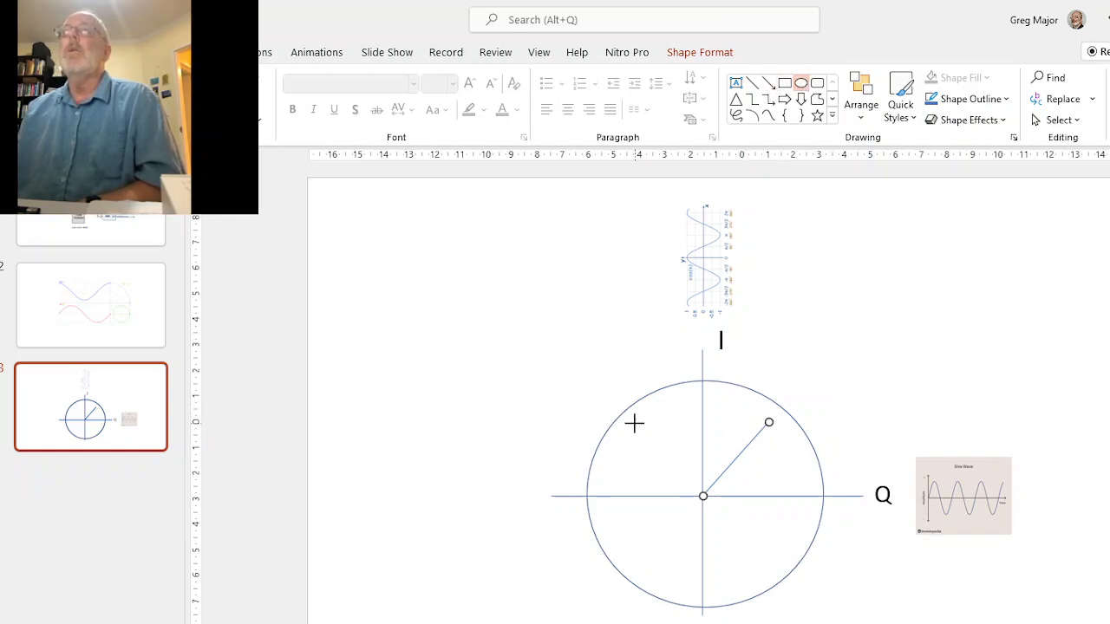
pyautogui.moveTo(639, 439)
pyautogui.mouseDown()
pyautogui.moveTo(633, 425)
pyautogui.moveTo(661, 438)
pyautogui.mouseUp()
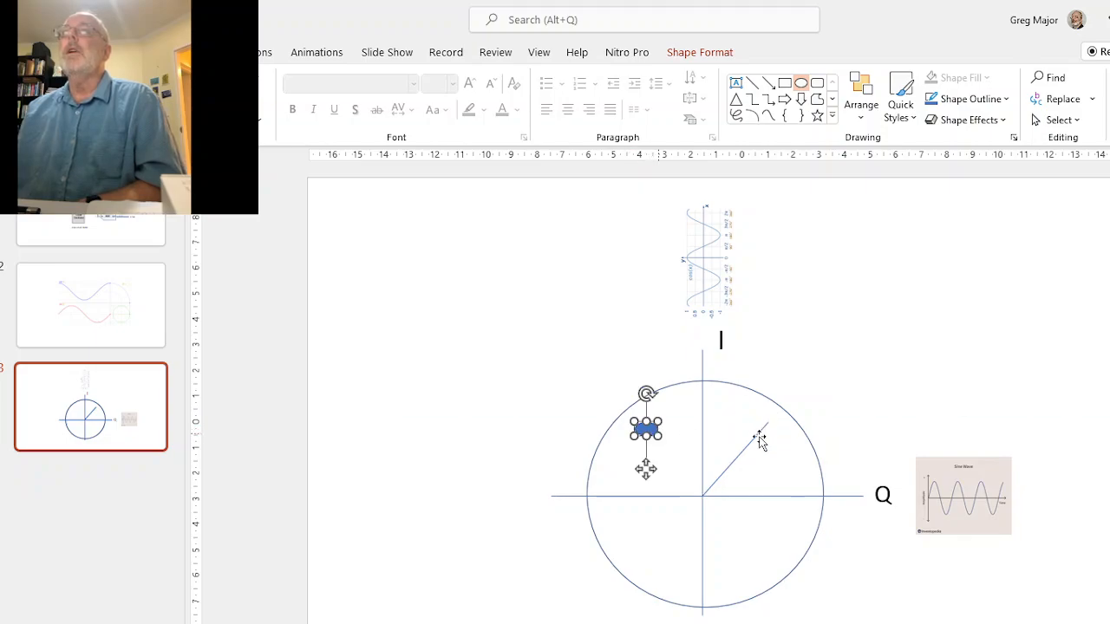
pyautogui.click(758, 435)
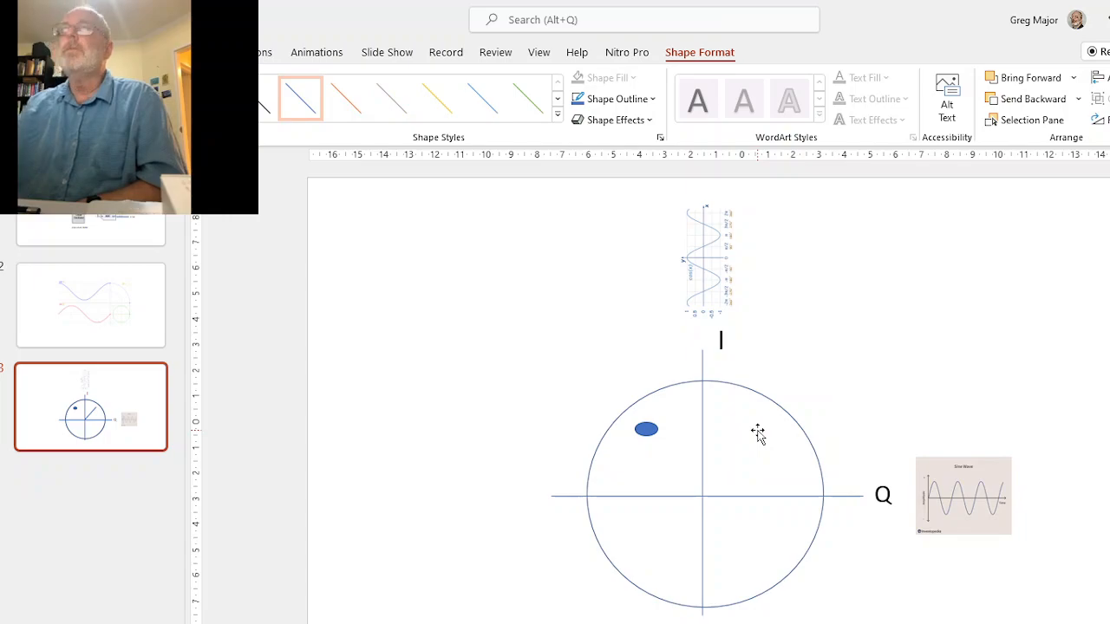
pyautogui.press('Escape')
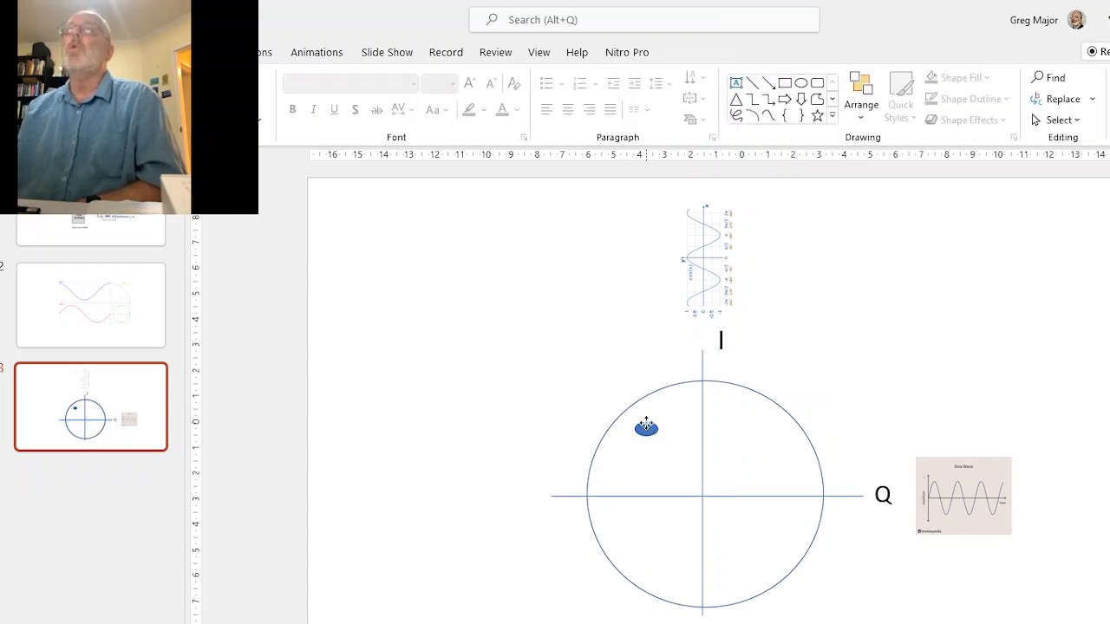
# Copy the small ellipse into the I/Q circle's upper-right quadrant and adjust the copy's height
pyautogui.click(646, 425)
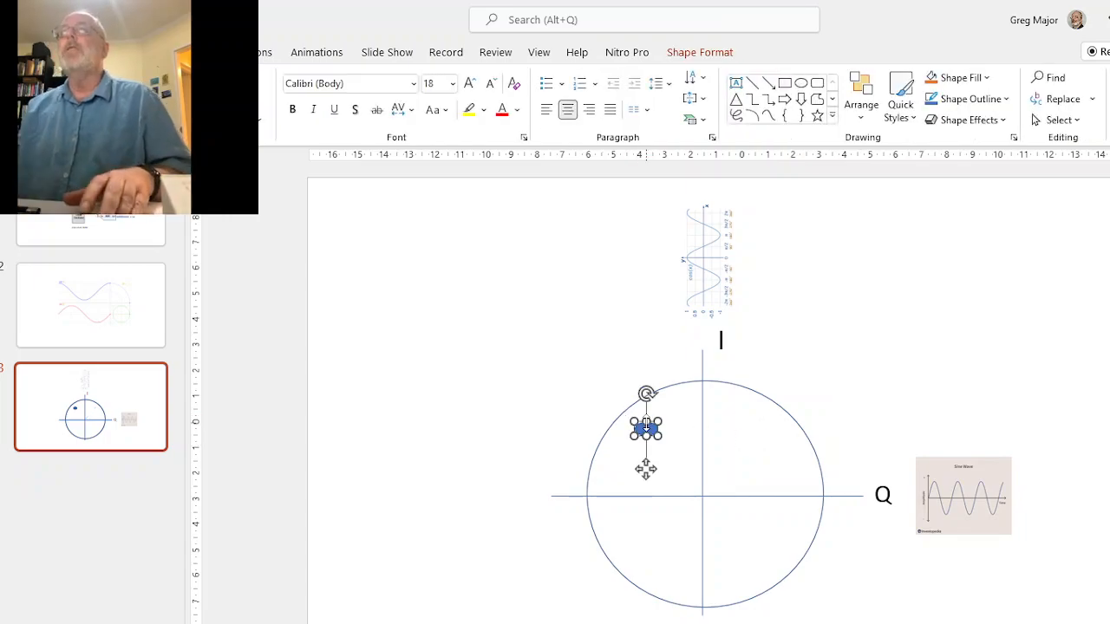
pyautogui.click(763, 427)
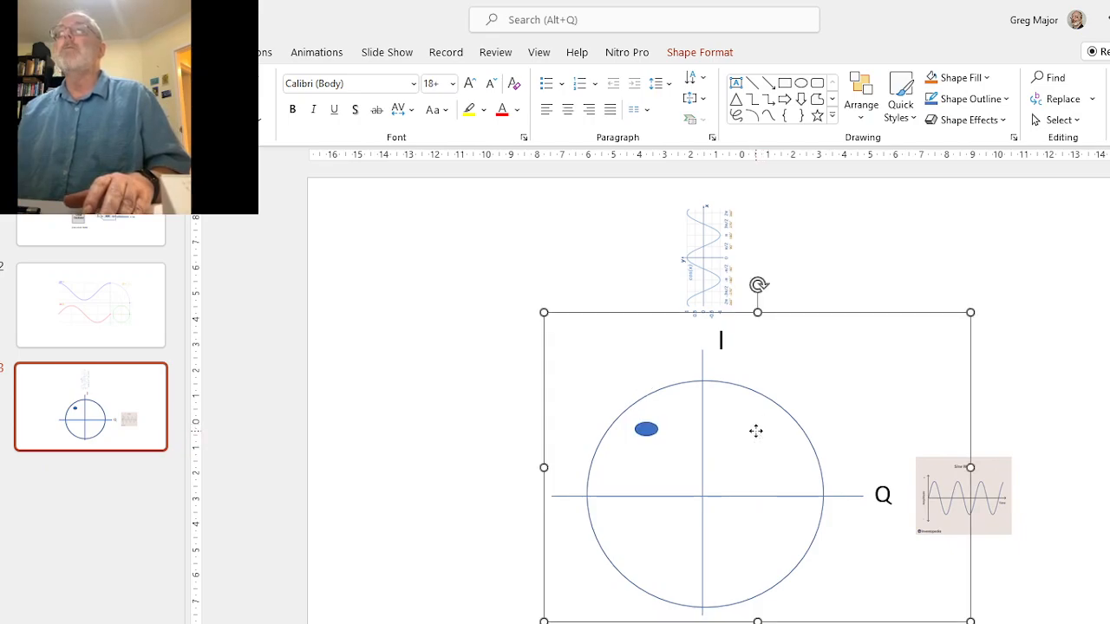
pyautogui.click(756, 431)
pyautogui.hotkey('ctrl', 'v')
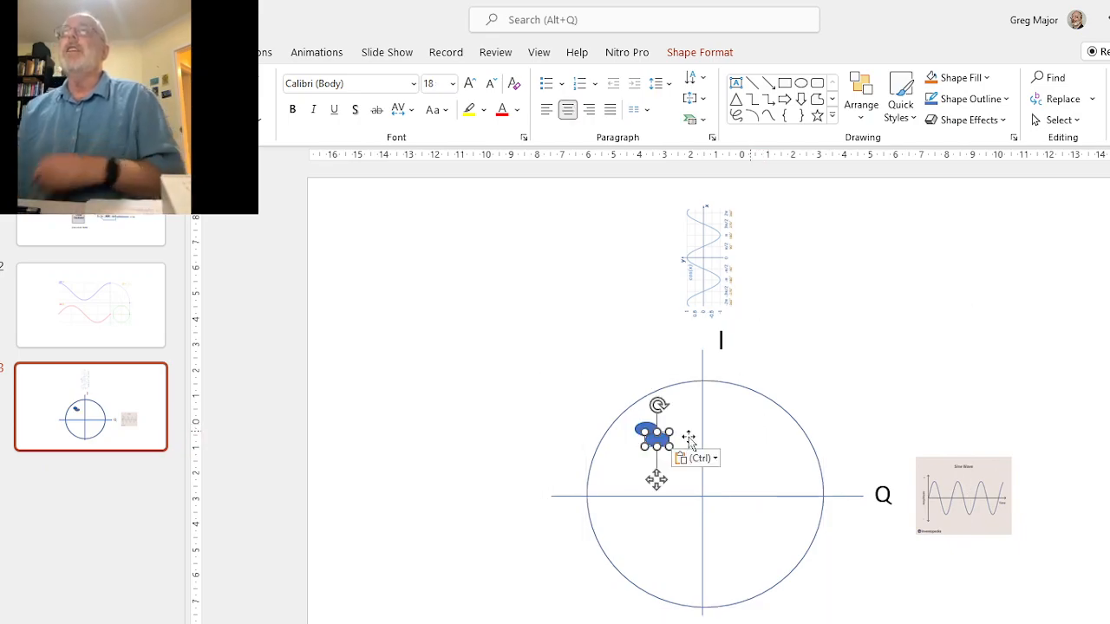
pyautogui.moveTo(656, 447); pyautogui.dragTo(755, 434)
pyautogui.moveTo(669, 432); pyautogui.dragTo(684, 433)
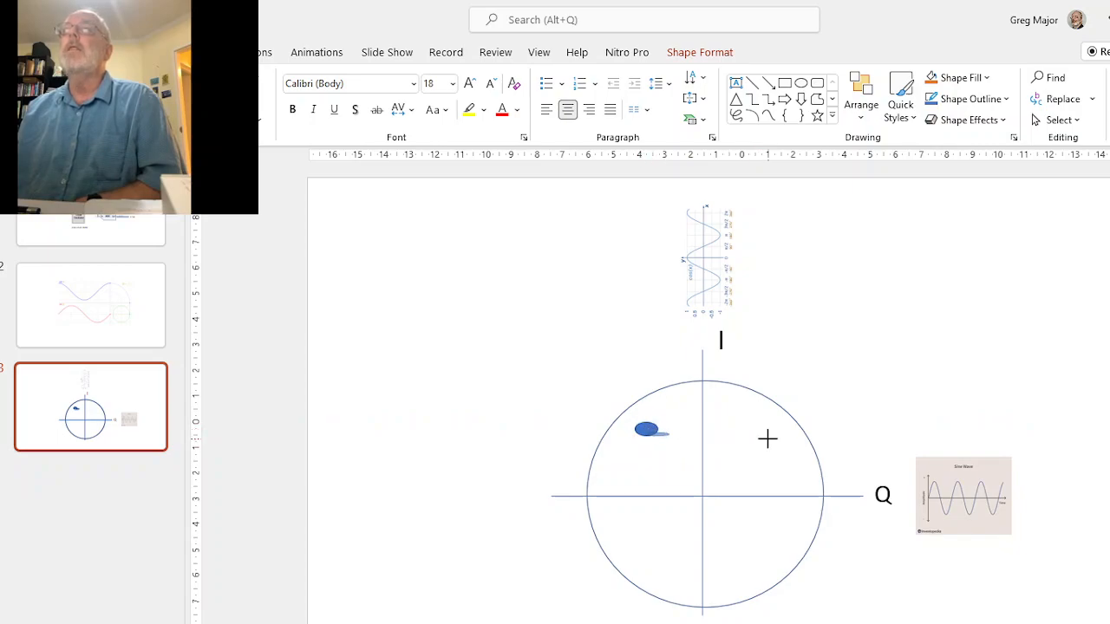
pyautogui.moveTo(767, 438); pyautogui.dragTo(665, 440)
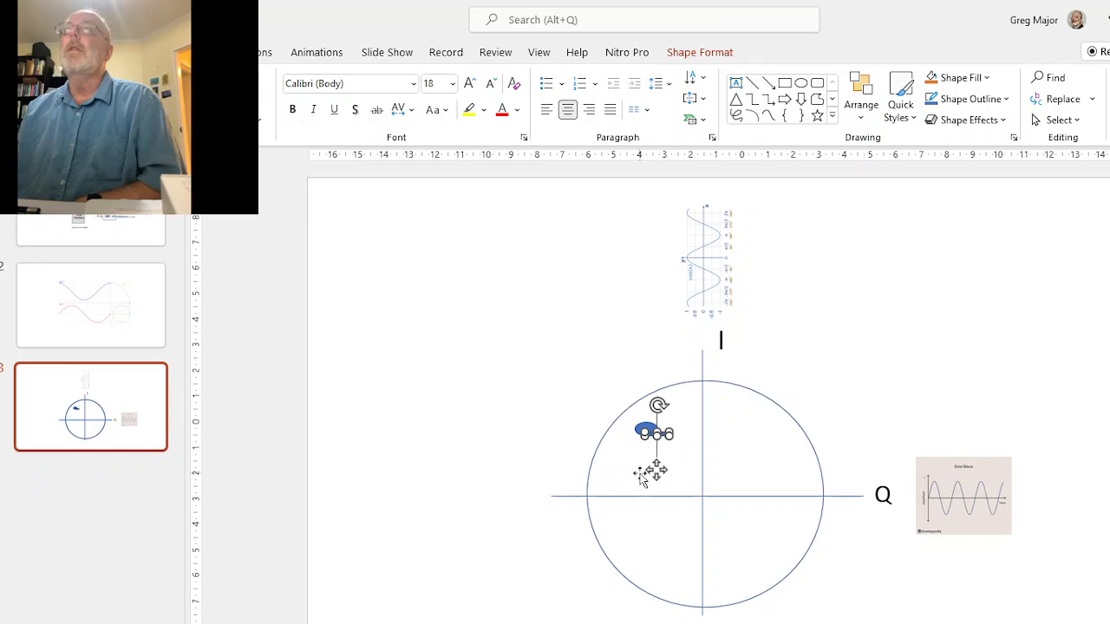
pyautogui.moveTo(657, 470); pyautogui.dragTo(753, 440)
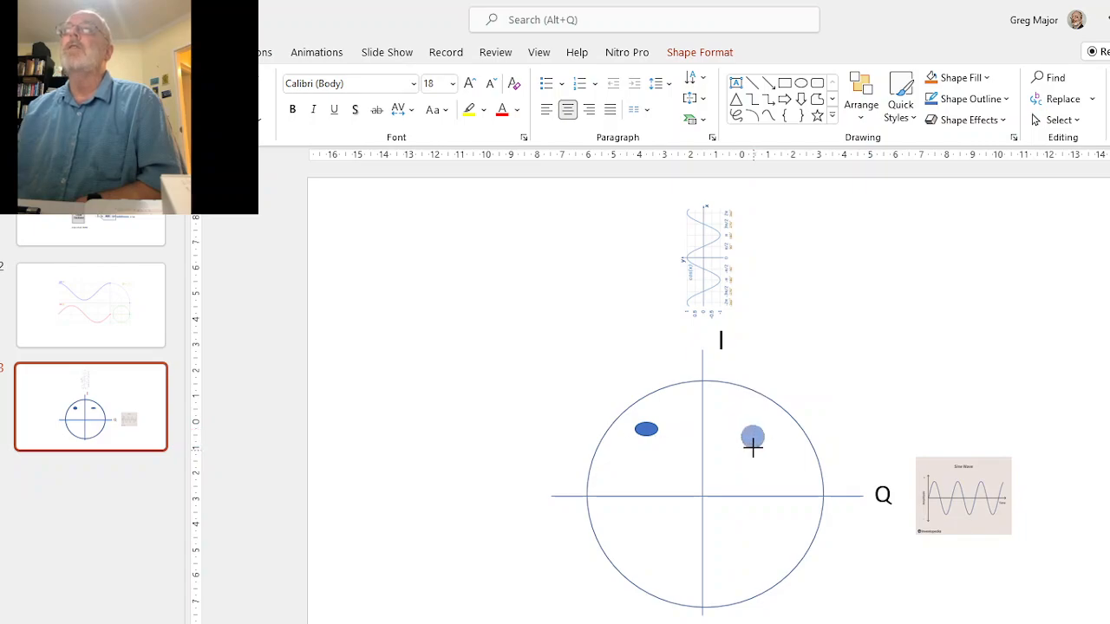
pyautogui.moveTo(756, 442); pyautogui.dragTo(755, 442)
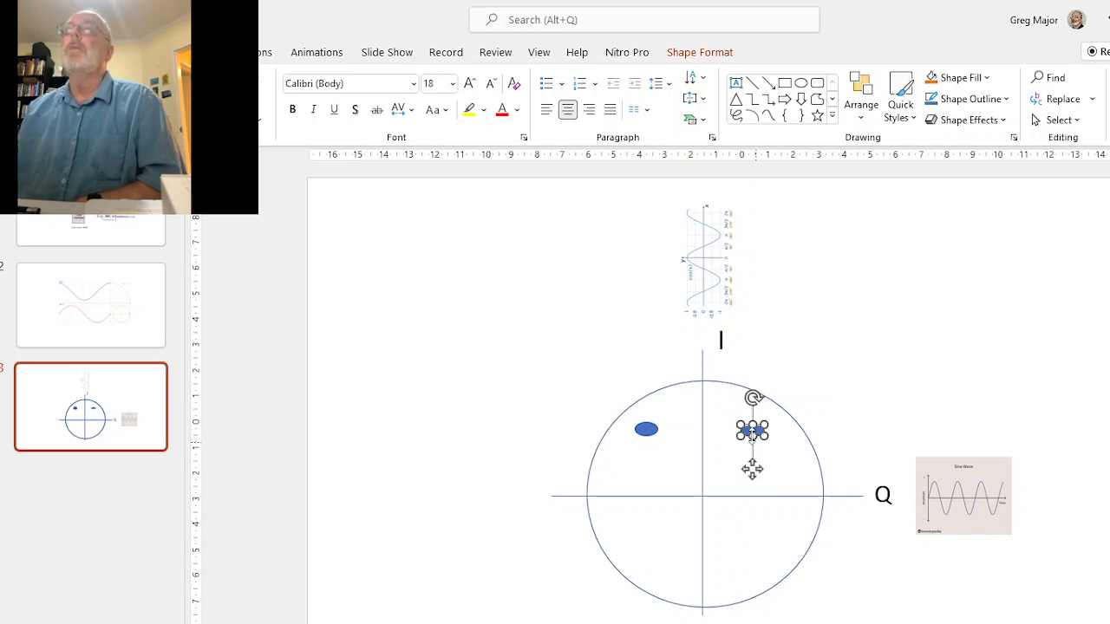
# Copy the upper-left ellipse into the I/Q circle's lower-left quadrant
pyautogui.click(657, 477)
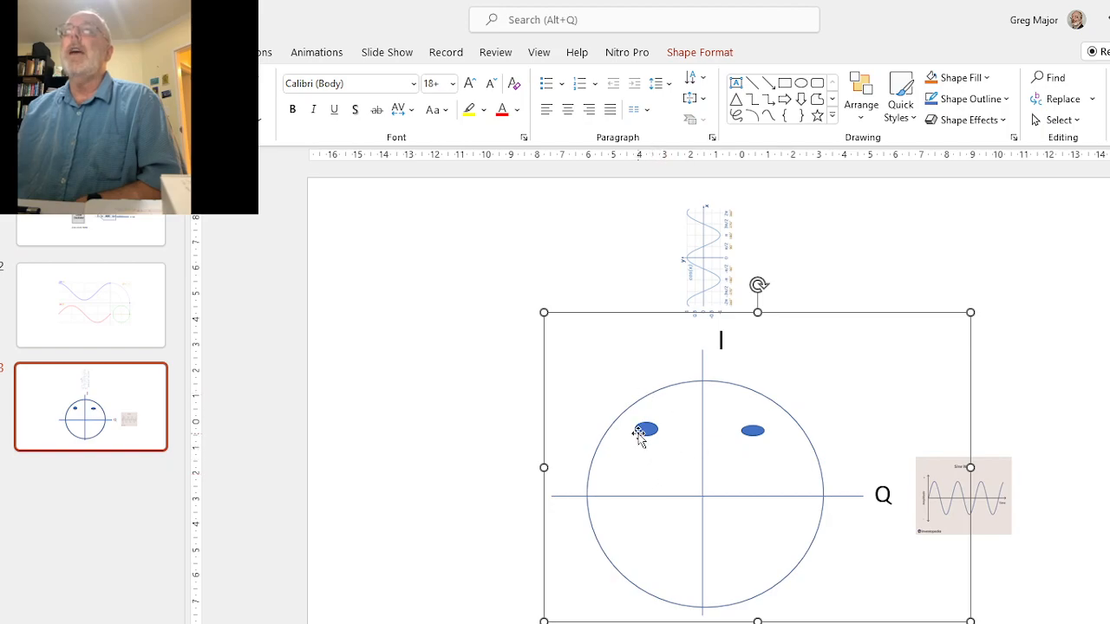
pyautogui.click(639, 438)
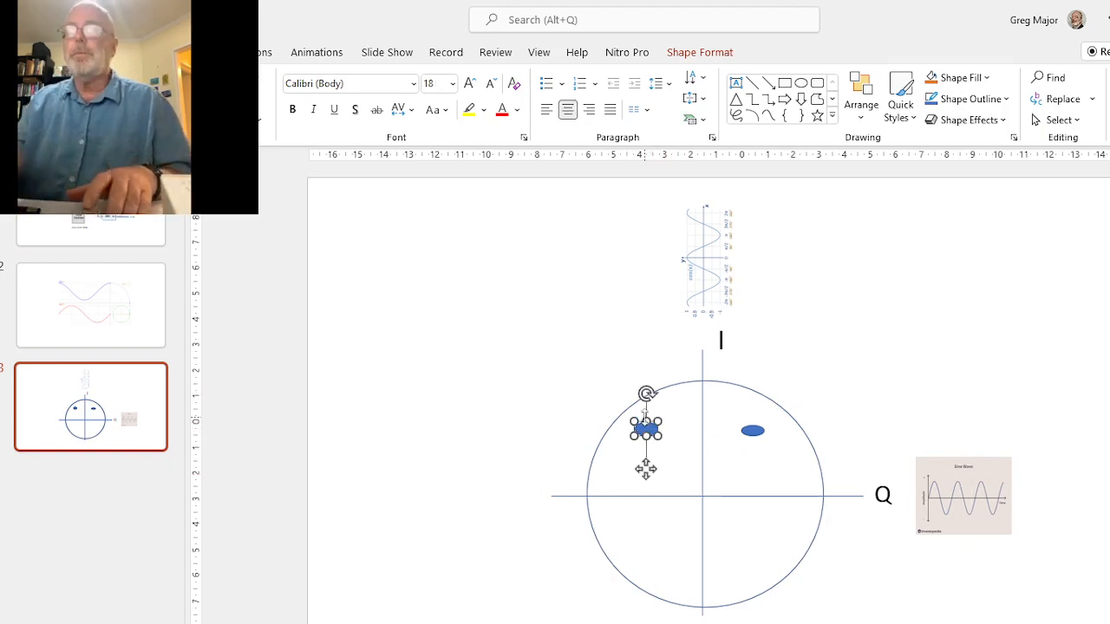
pyautogui.click(648, 552)
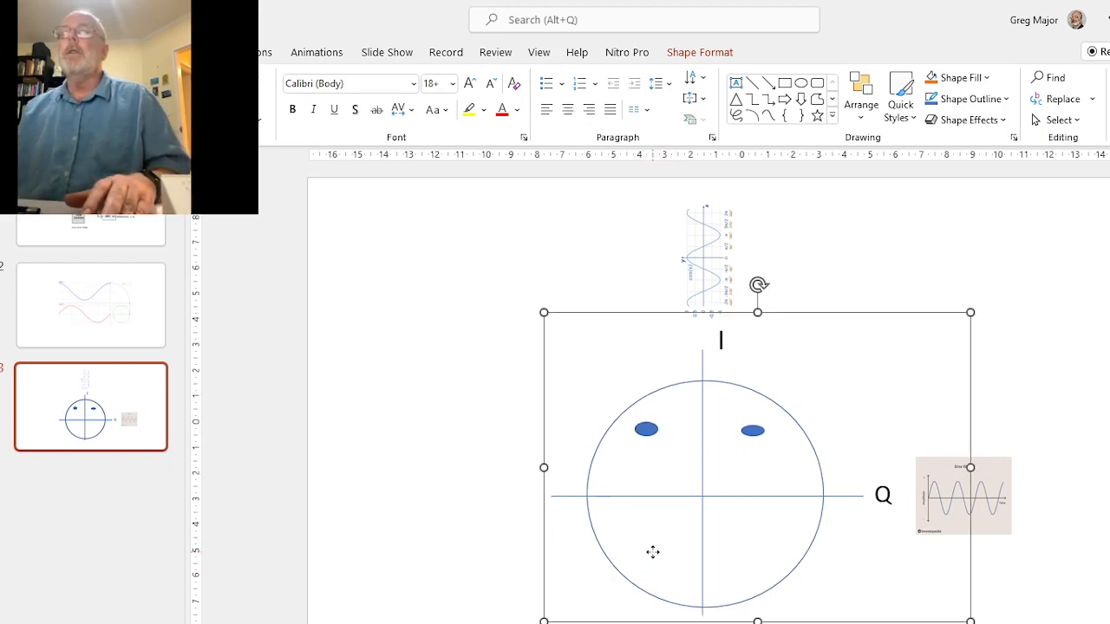
pyautogui.click(632, 537)
pyautogui.hotkey('ctrl', 'v')
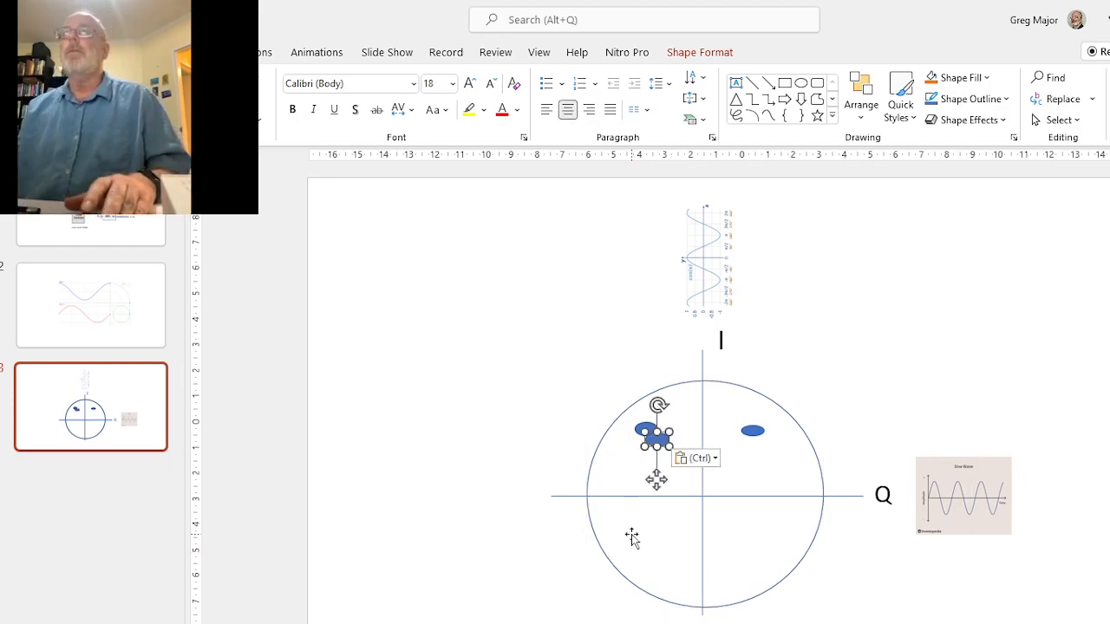
pyautogui.moveTo(657, 438); pyautogui.dragTo(657, 544)
# Paste another copy of the ellipse into the I/Q circle's lower-right quadrant and deselect it
pyautogui.click(776, 558)
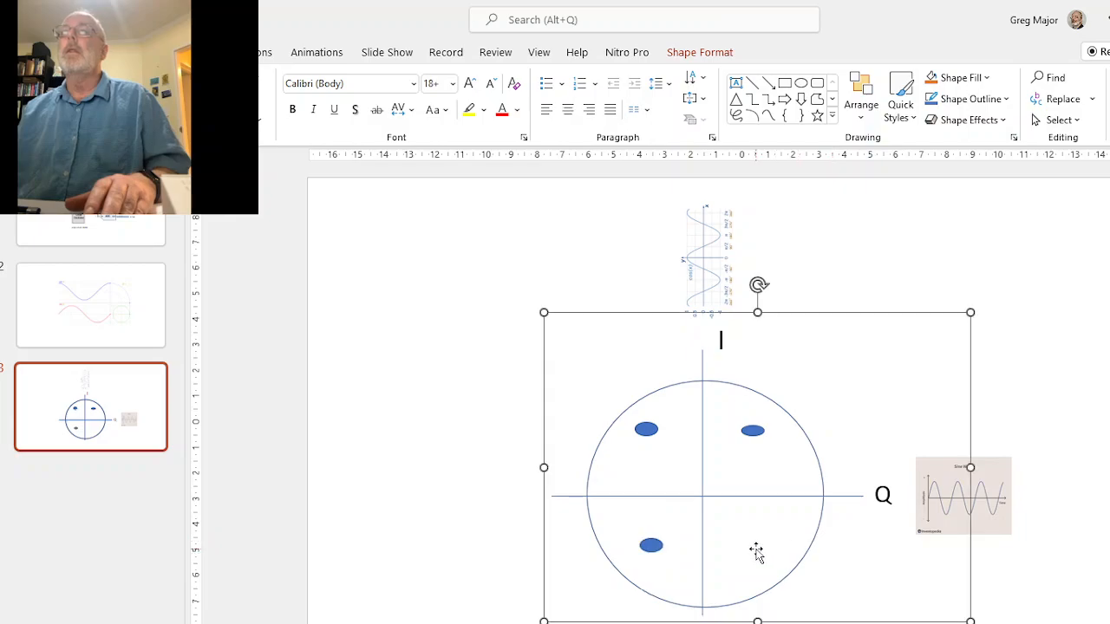
pyautogui.hotkey('ctrl', 'v')
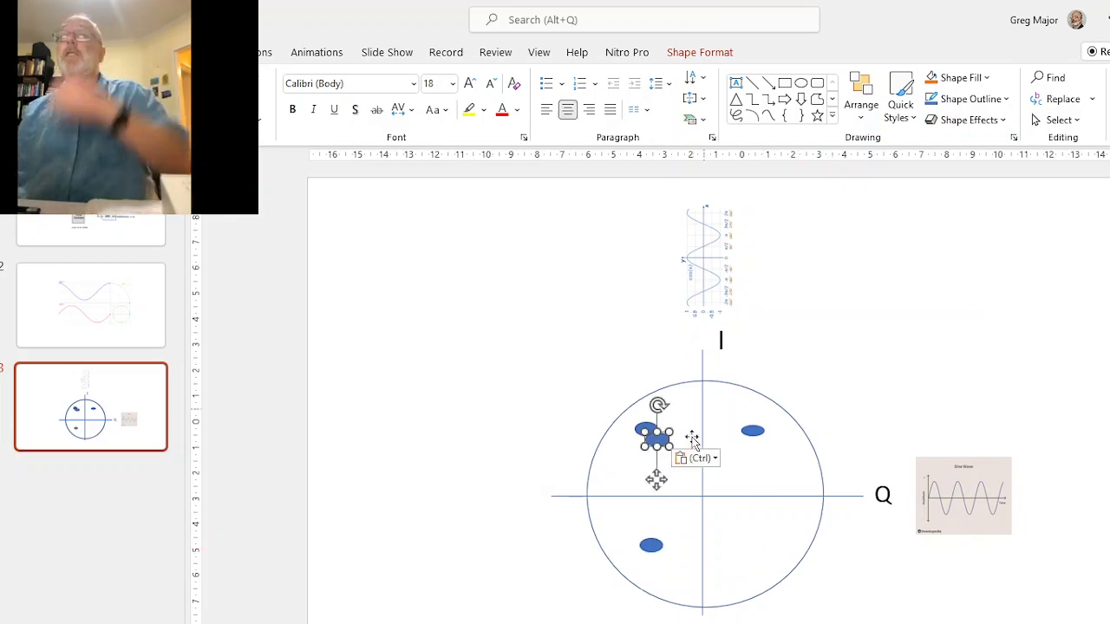
pyautogui.moveTo(656, 438); pyautogui.dragTo(753, 544)
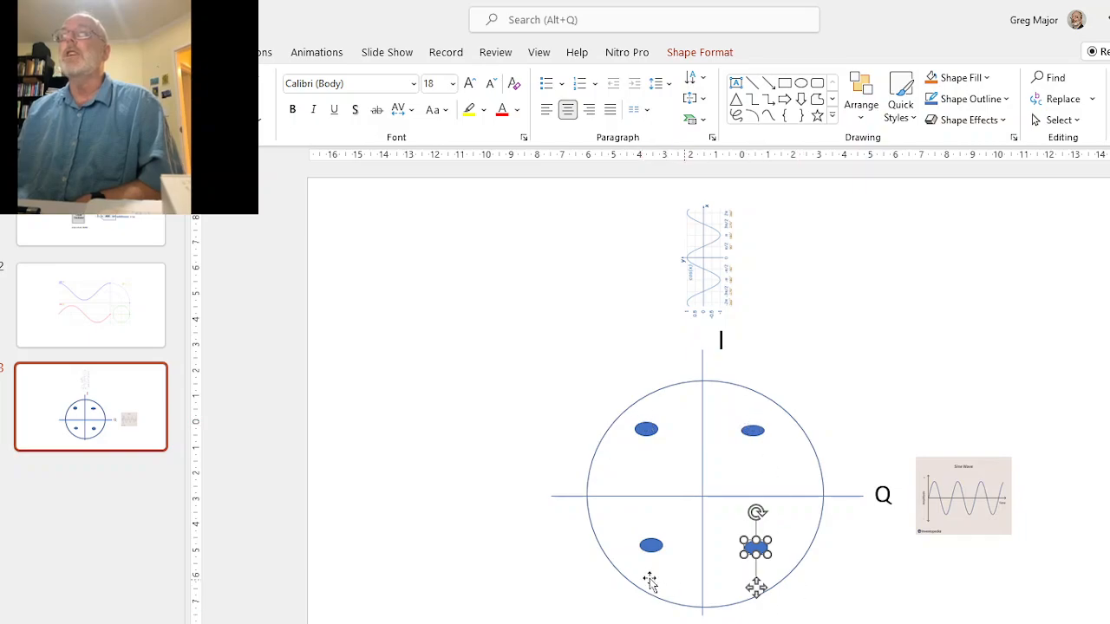
pyautogui.click(809, 591)
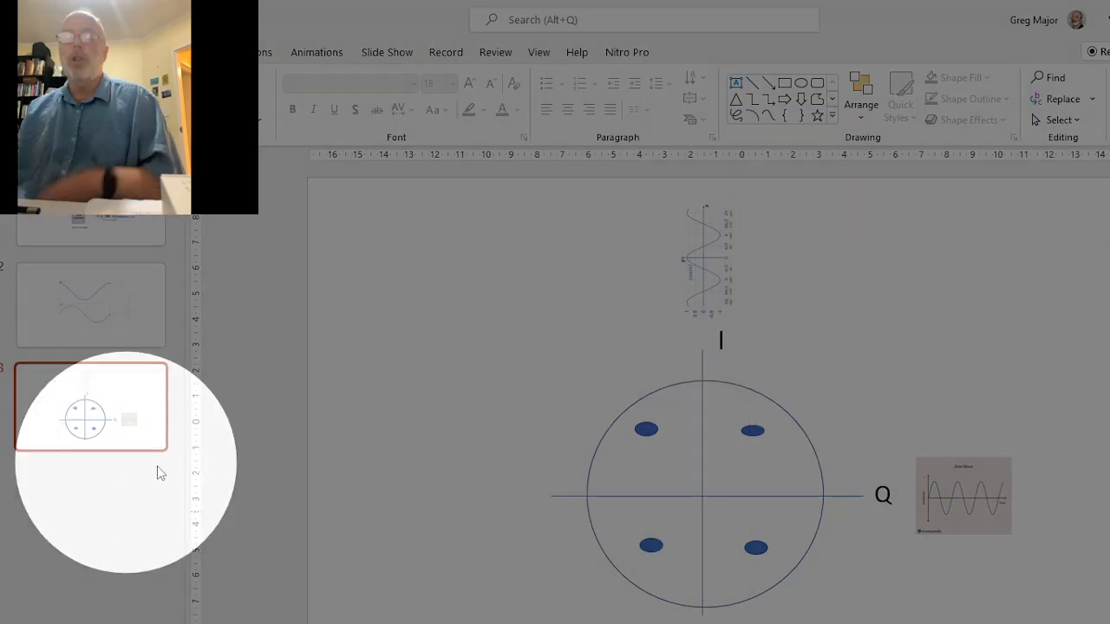
pyautogui.click(157, 466)
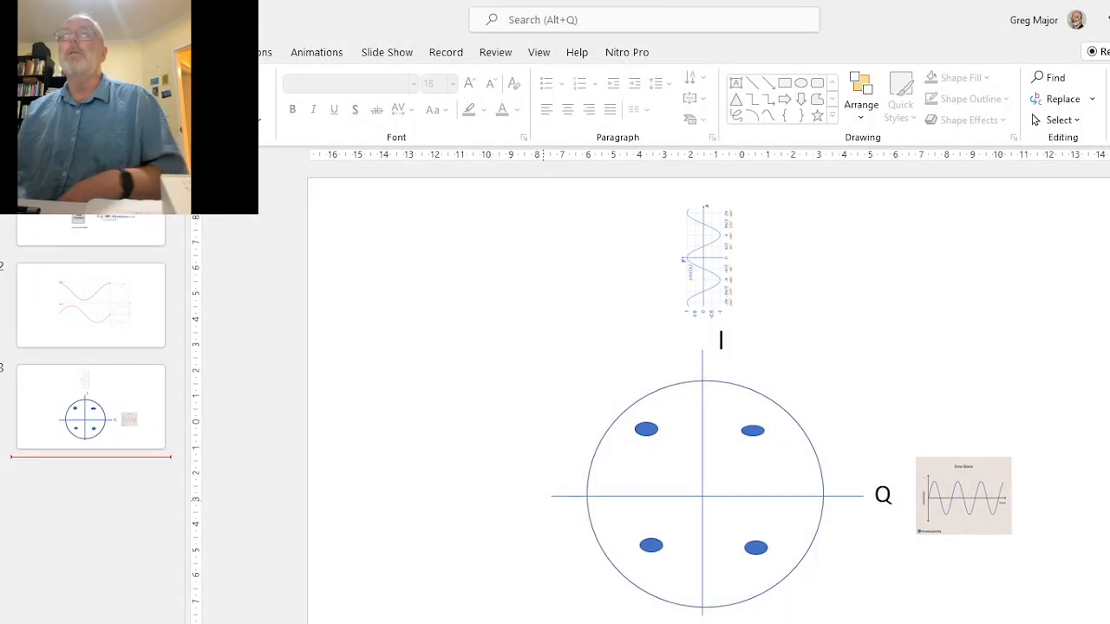
# Switch to the running GNU Radio plots and raise the freq slider in small amounts to compare the time and constellation traces
pyautogui.moveTo(763, 623)
pyautogui.click(854, 617)
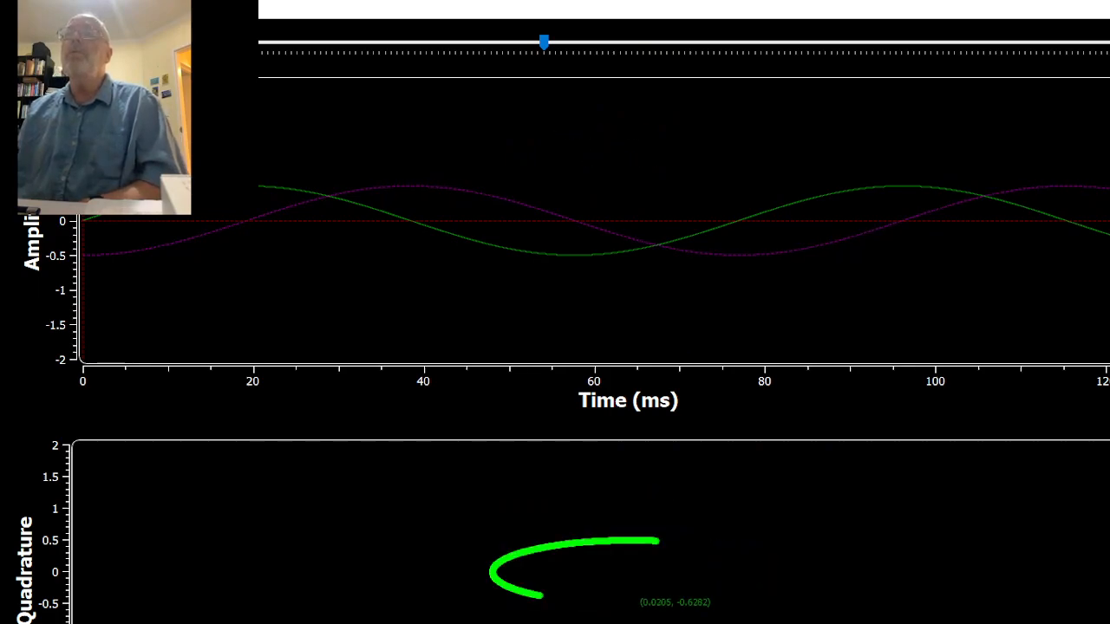
pyautogui.moveTo(520, 621)
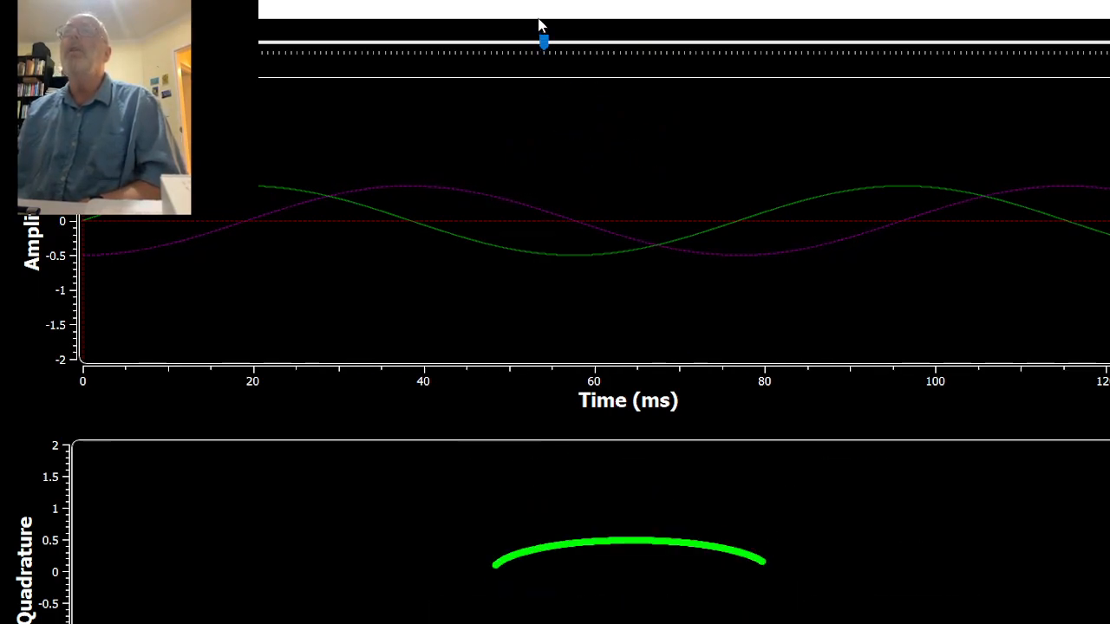
pyautogui.moveTo(539, 44); pyautogui.dragTo(619, 47)
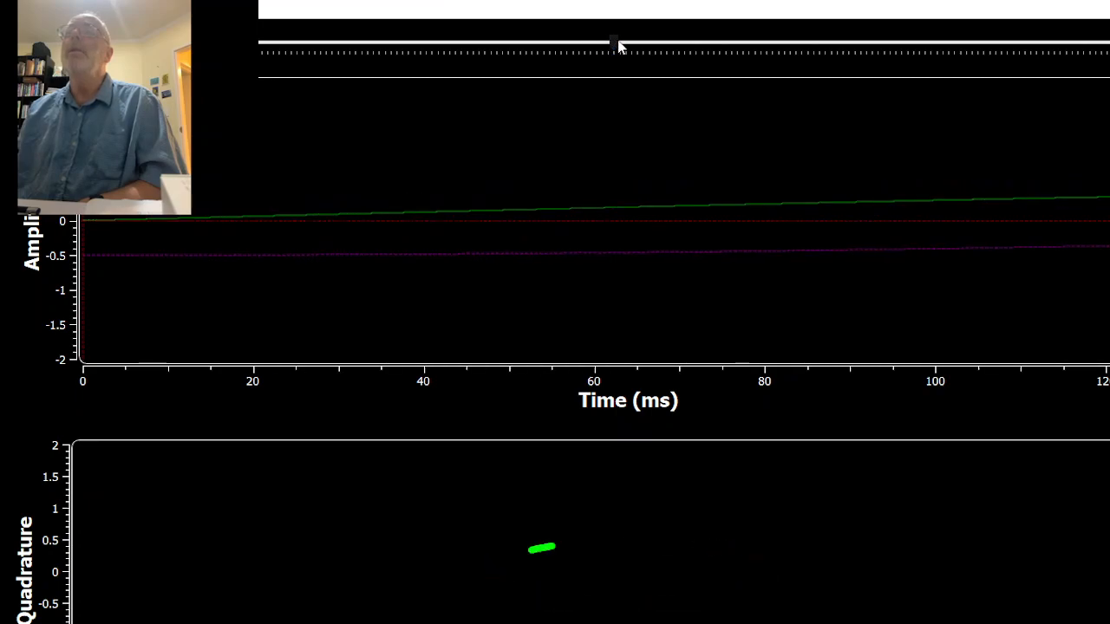
pyautogui.moveTo(619, 47); pyautogui.dragTo(659, 48)
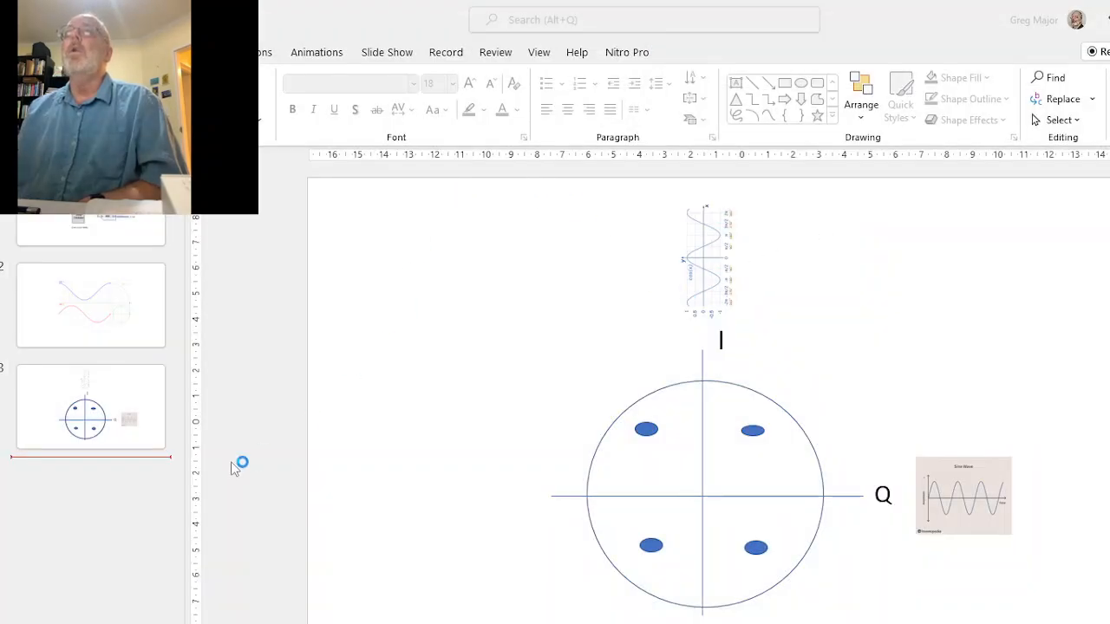
# Review the four-point I/Q diagram in PowerPoint, and return to the GNU Radio flow graph
pyautogui.click(145, 218)
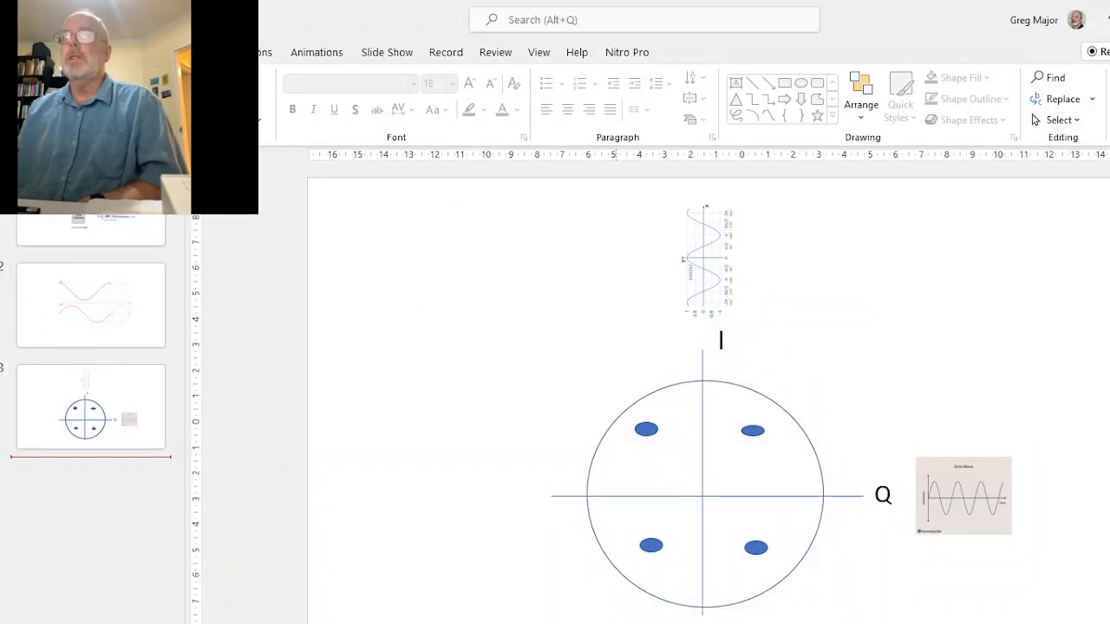
pyautogui.click(765, 619)
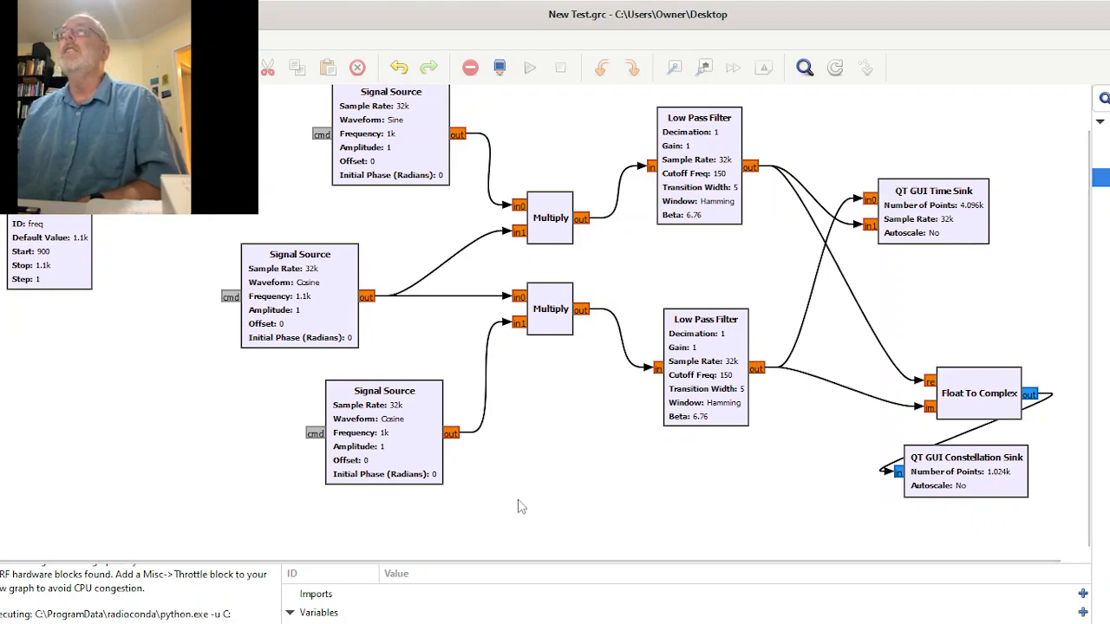
pyautogui.scroll(1, 501, 467)
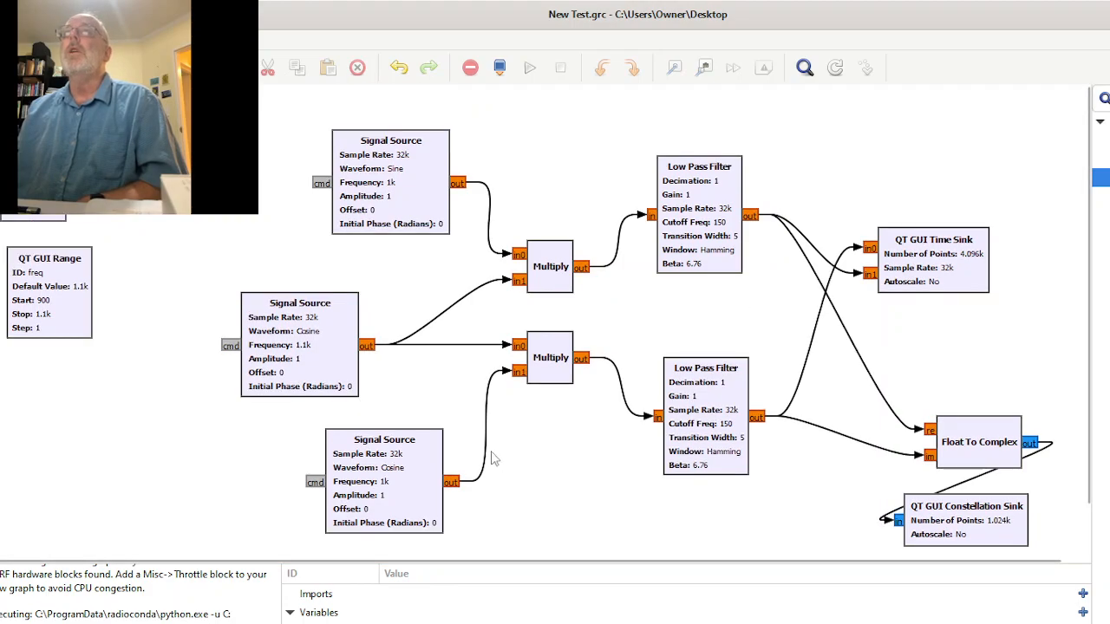